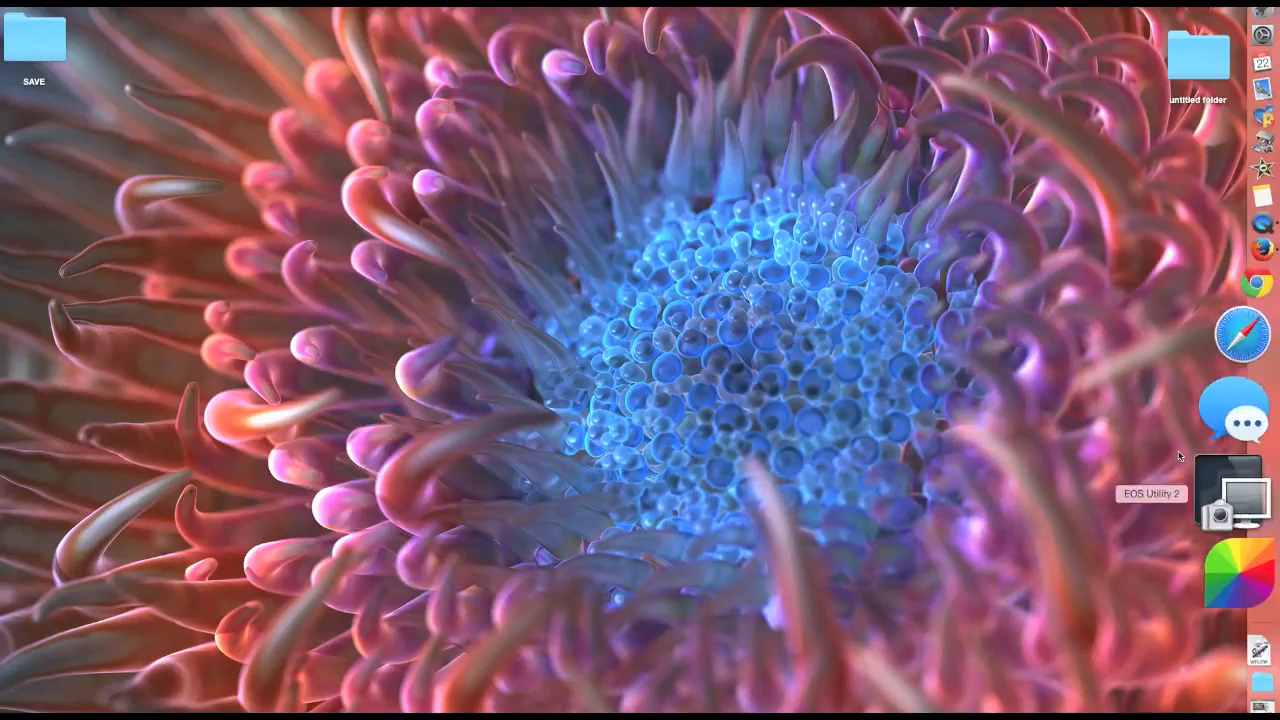
- Open Fotor, start a new collage, and shrink the window so the desktop shows around it
{"action": "left_click", "coordinate": [1254, 505]}
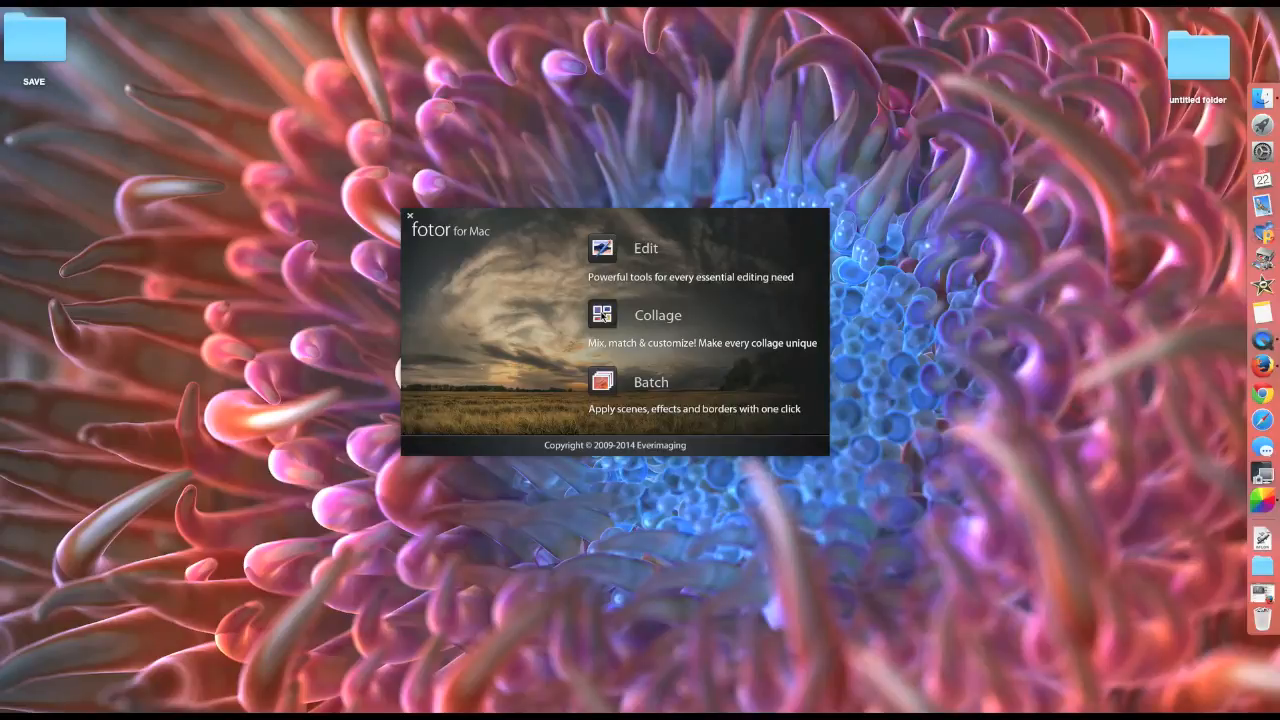
{"action": "left_click", "coordinate": [601, 315]}
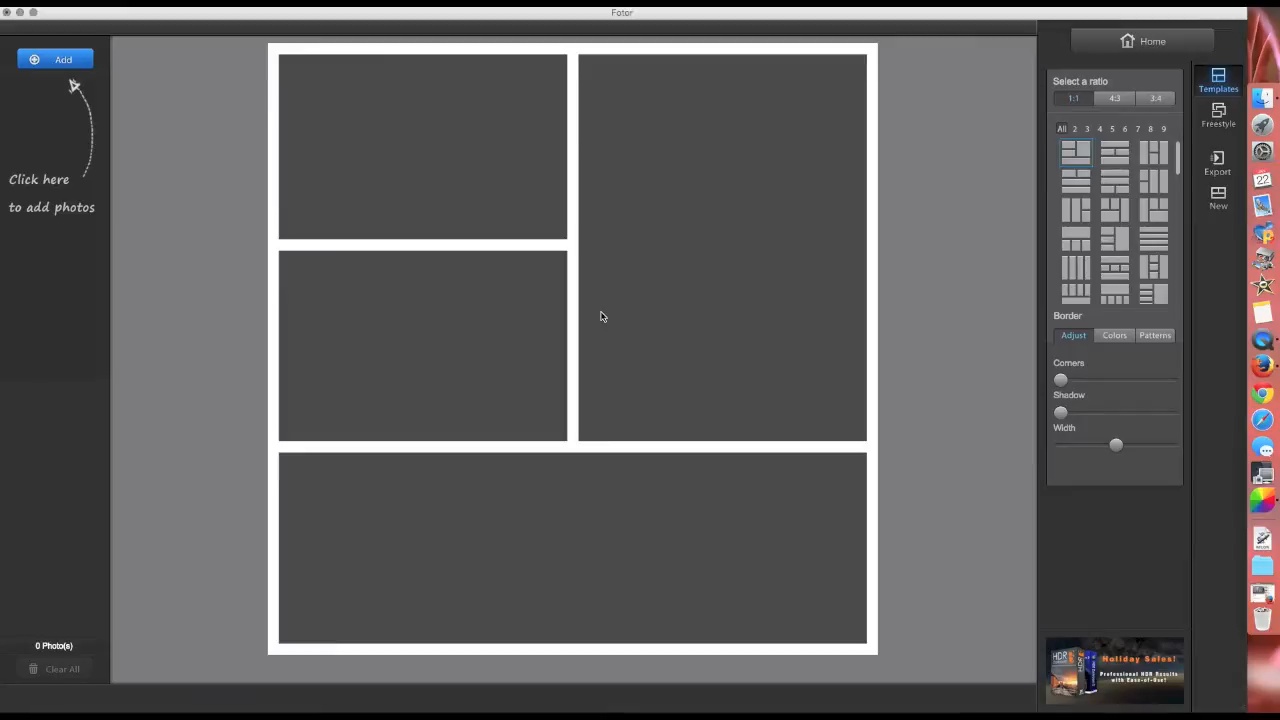
{"action": "left_click_drag", "start_coordinate": [1242, 703], "coordinate": [1211, 666]}
{"action": "left_click_drag", "start_coordinate": [321, 17], "coordinate": [343, 31]}
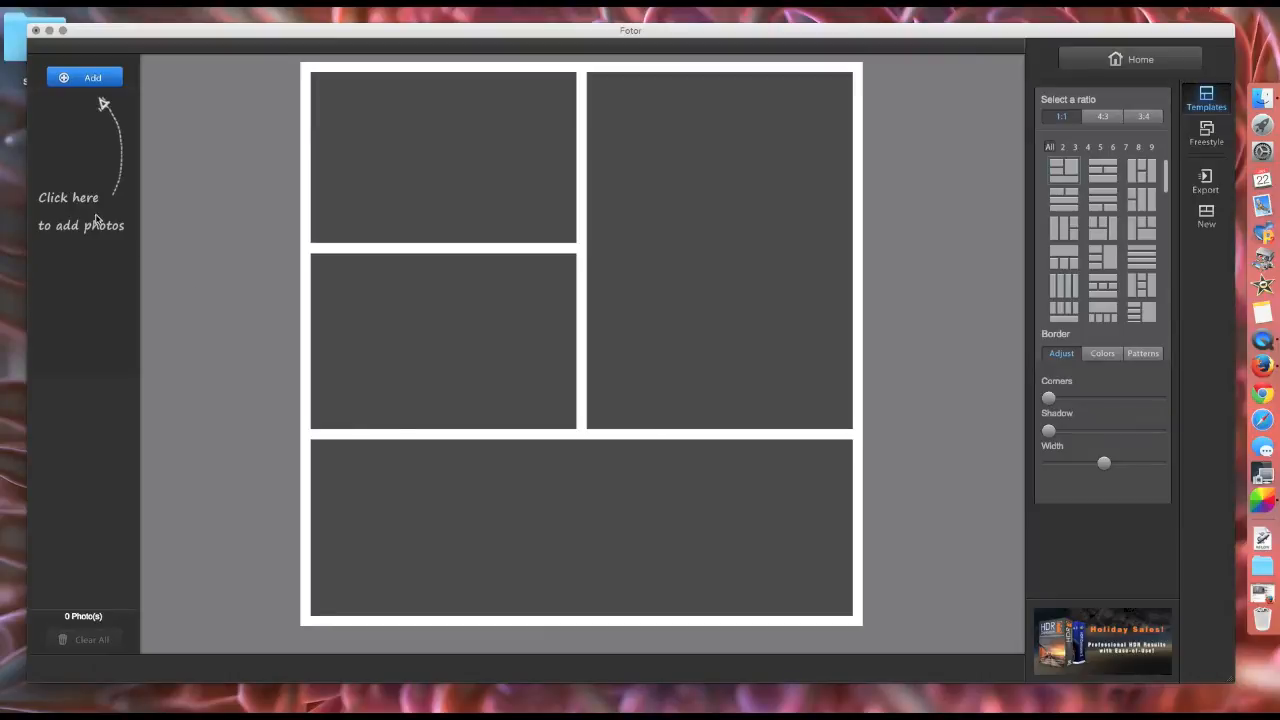
- Import the nine IMG photos, IMG_1013.JPG through IMG_1034.JPG, from "untitled folder" on the Desktop into the collage
{"action": "left_click", "coordinate": [81, 72]}
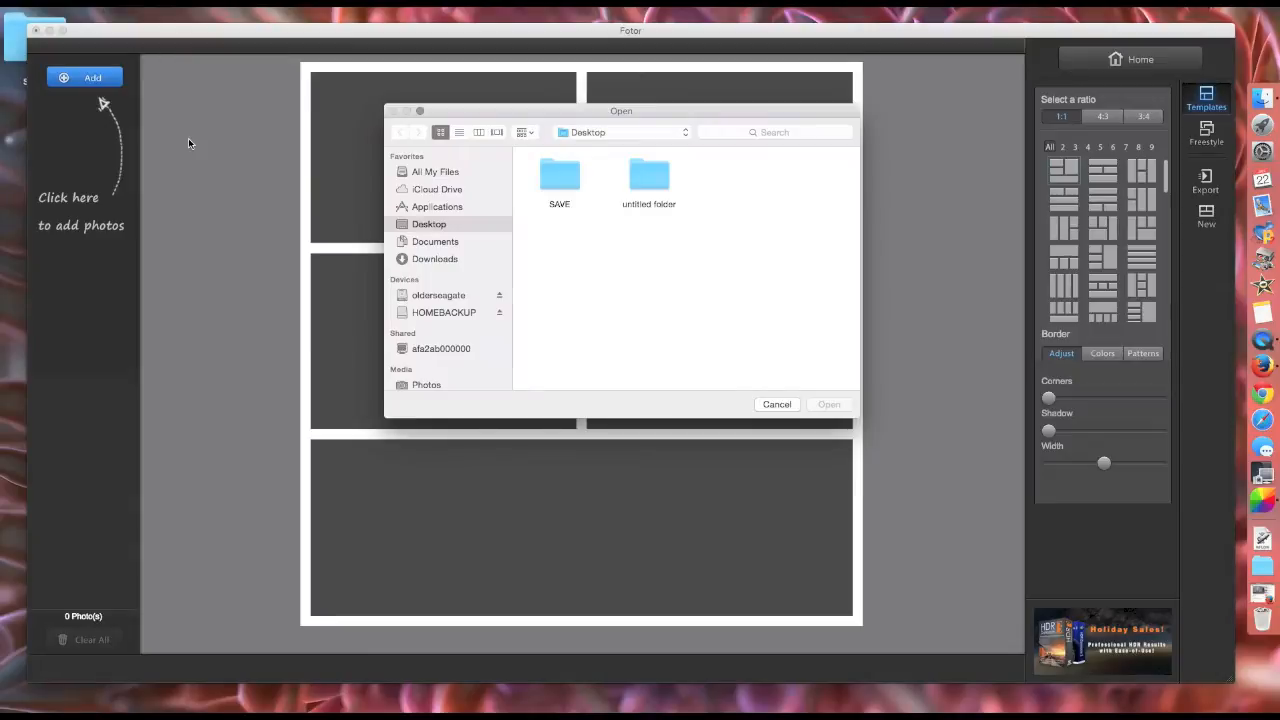
{"action": "double_click", "coordinate": [636, 174]}
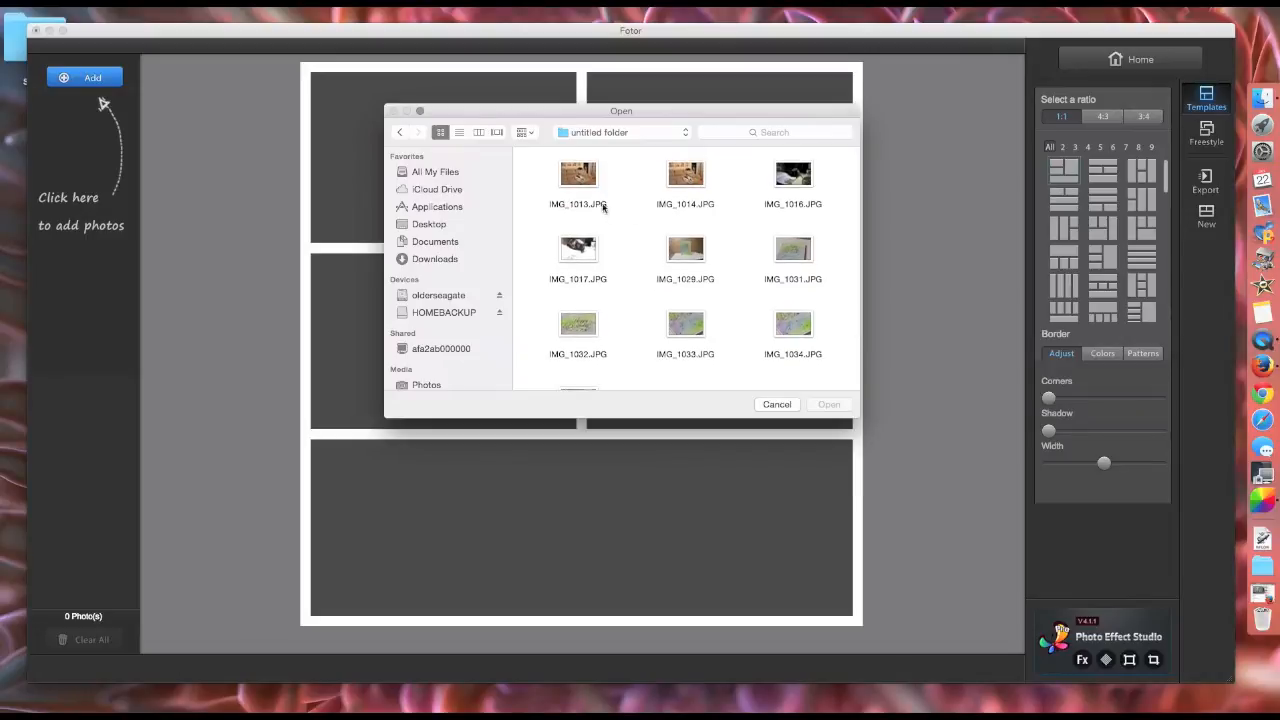
{"action": "mouse_move", "coordinate": [535, 177]}
{"action": "left_mouse_down"}
{"action": "mouse_move", "coordinate": [776, 265]}
{"action": "mouse_move", "coordinate": [820, 397]}
{"action": "mouse_move", "coordinate": [834, 310]}
{"action": "left_mouse_up"}
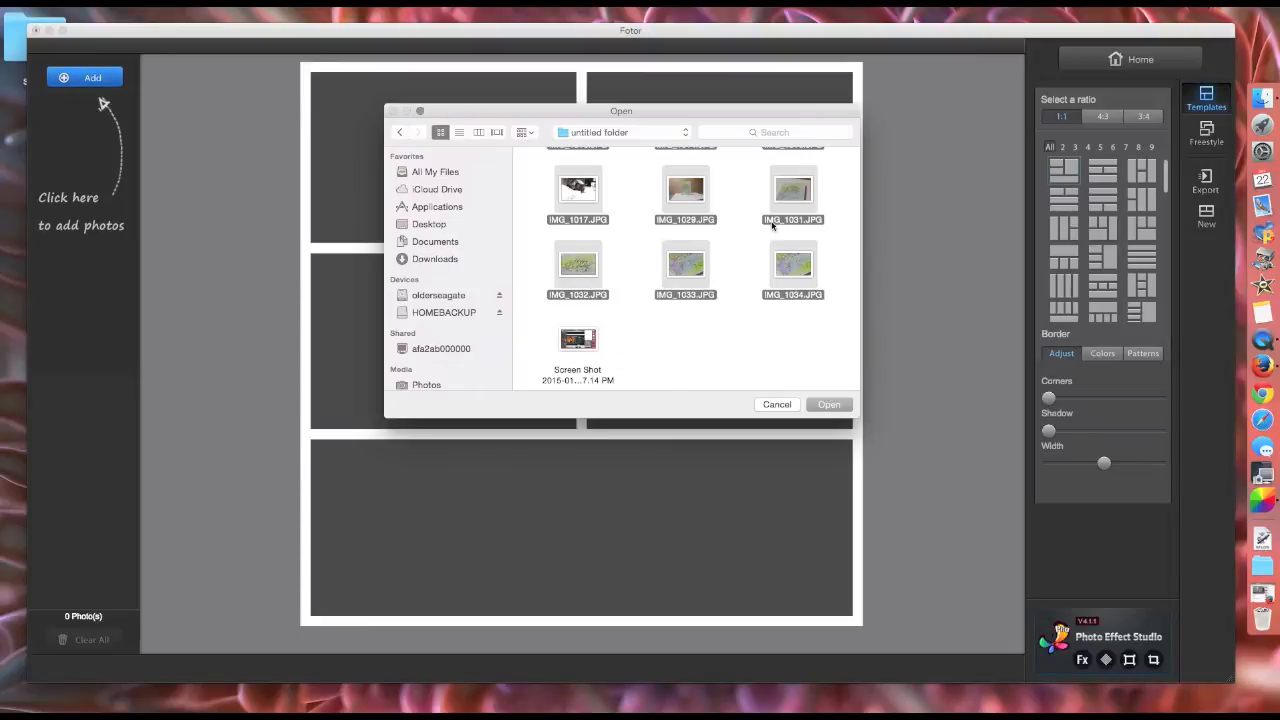
{"action": "left_click", "coordinate": [831, 408]}
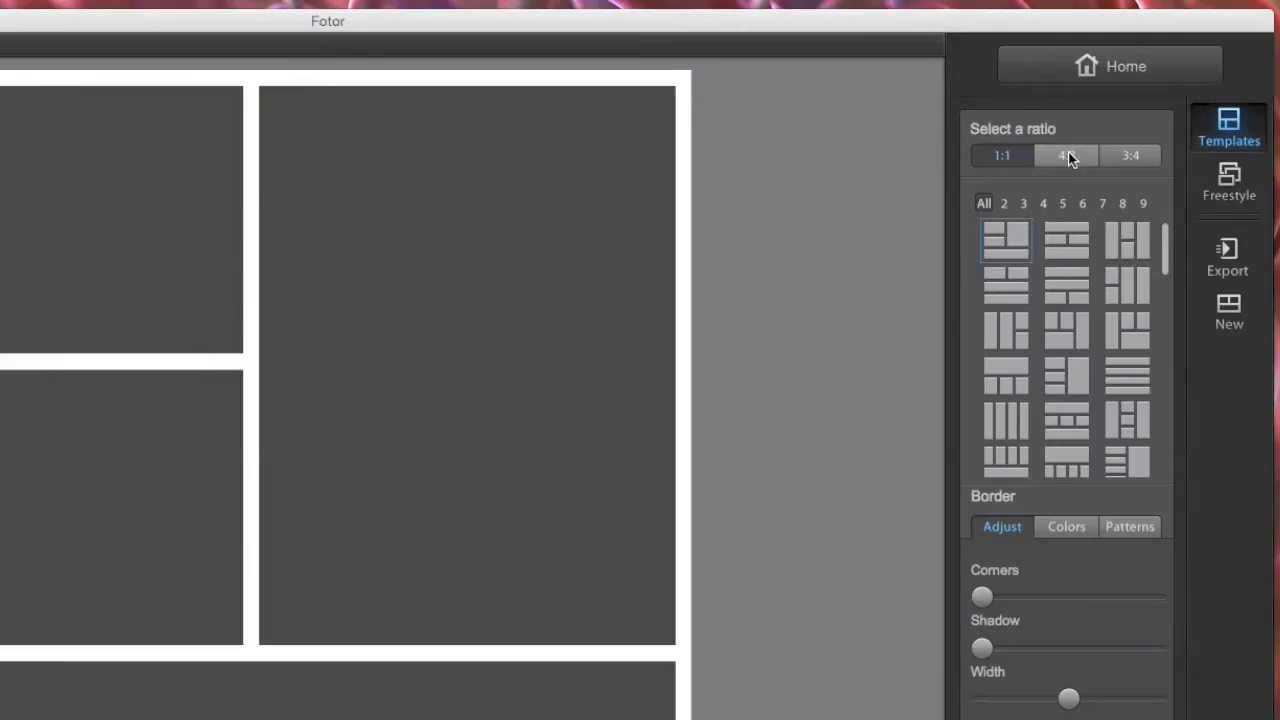
- Set the collage ratio to 4:3 and apply the nine-photo template with an even three-by-three grid
{"action": "left_click", "coordinate": [1066, 156]}
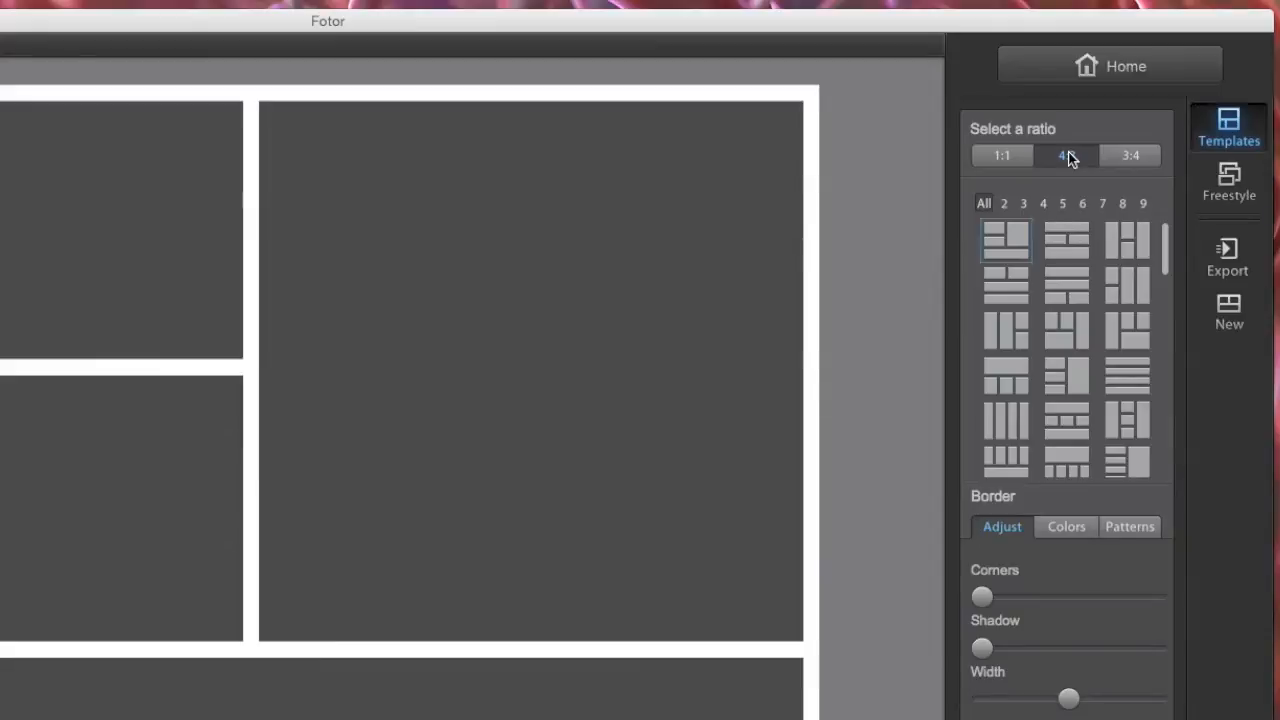
{"action": "left_click", "coordinate": [1004, 157]}
{"action": "left_click", "coordinate": [1063, 159]}
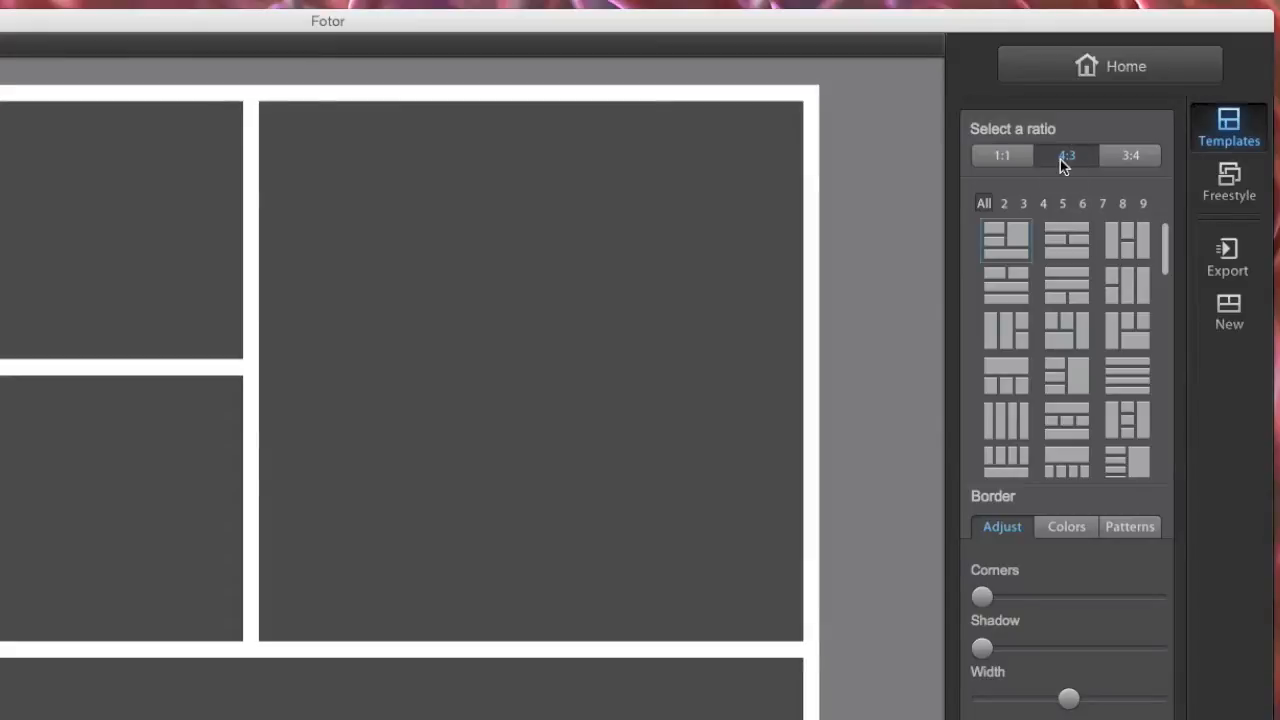
{"action": "left_click", "coordinate": [1146, 204]}
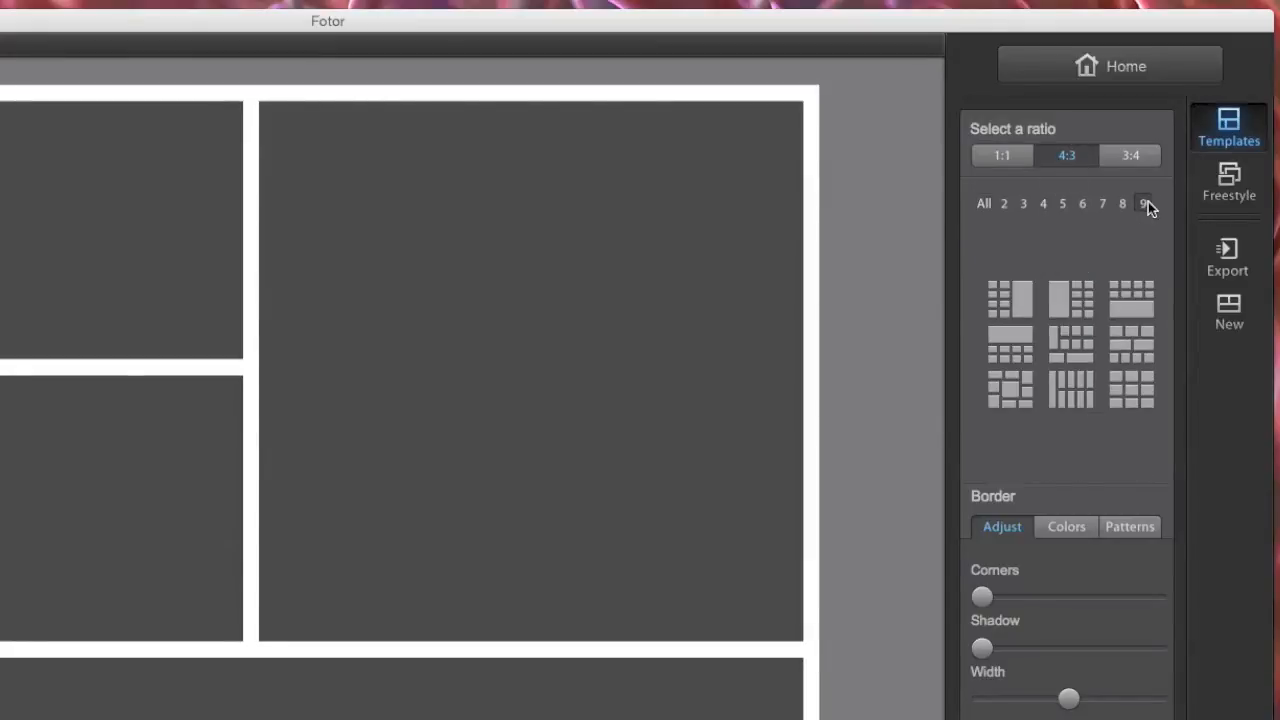
{"action": "left_click", "coordinate": [1132, 400]}
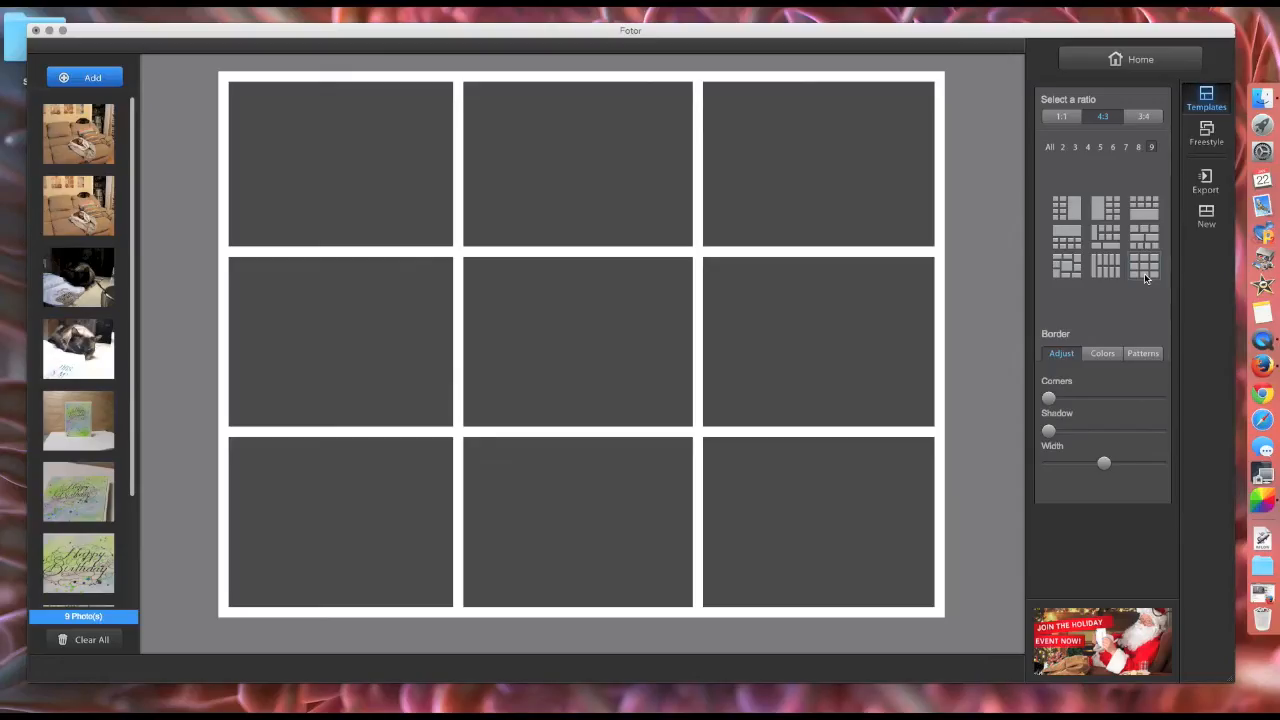
- Try the 1:1 and 3:4 ratios on the nine-photo grid, and return to 4:3
{"action": "left_click", "coordinate": [1060, 116]}
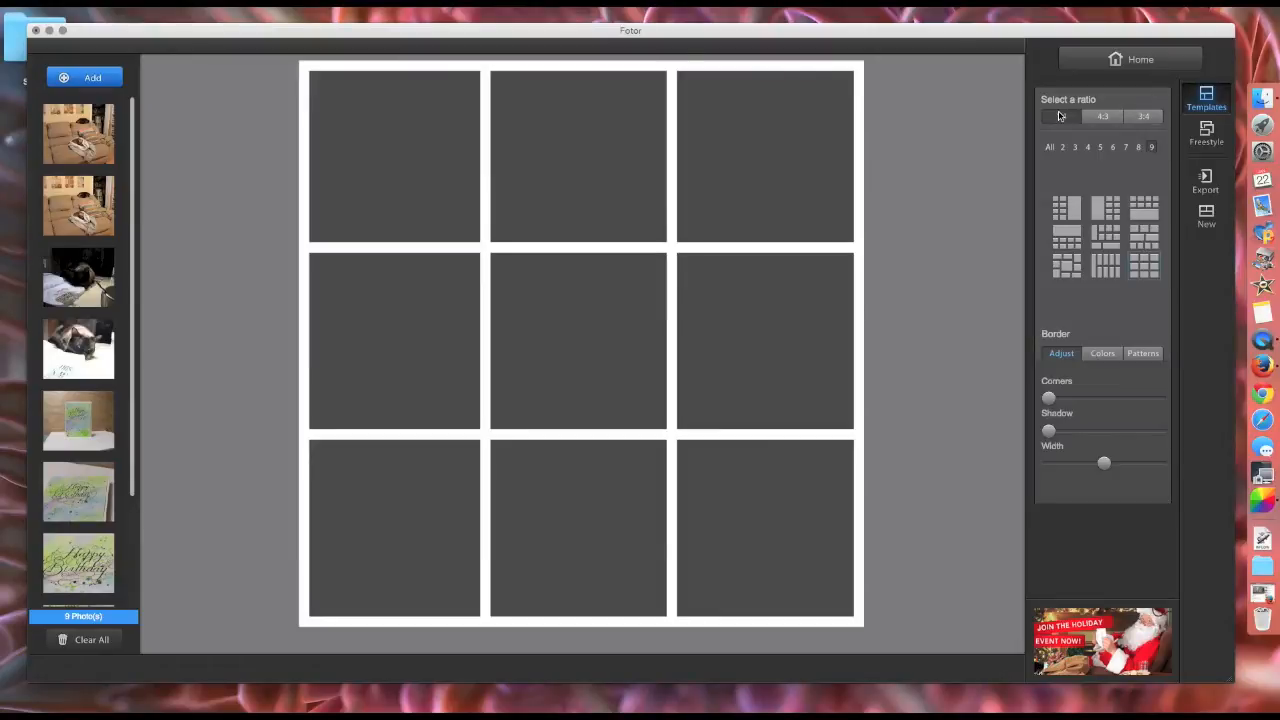
{"action": "left_click", "coordinate": [1146, 117]}
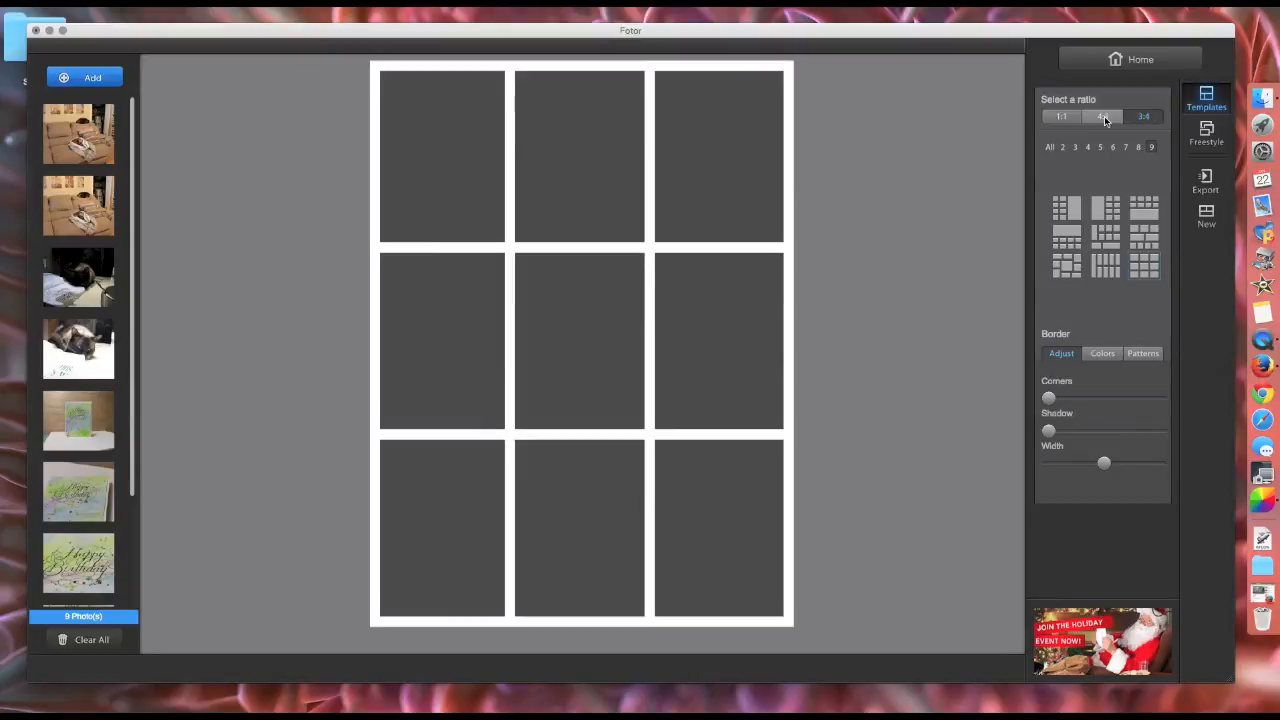
{"action": "left_click", "coordinate": [1104, 117]}
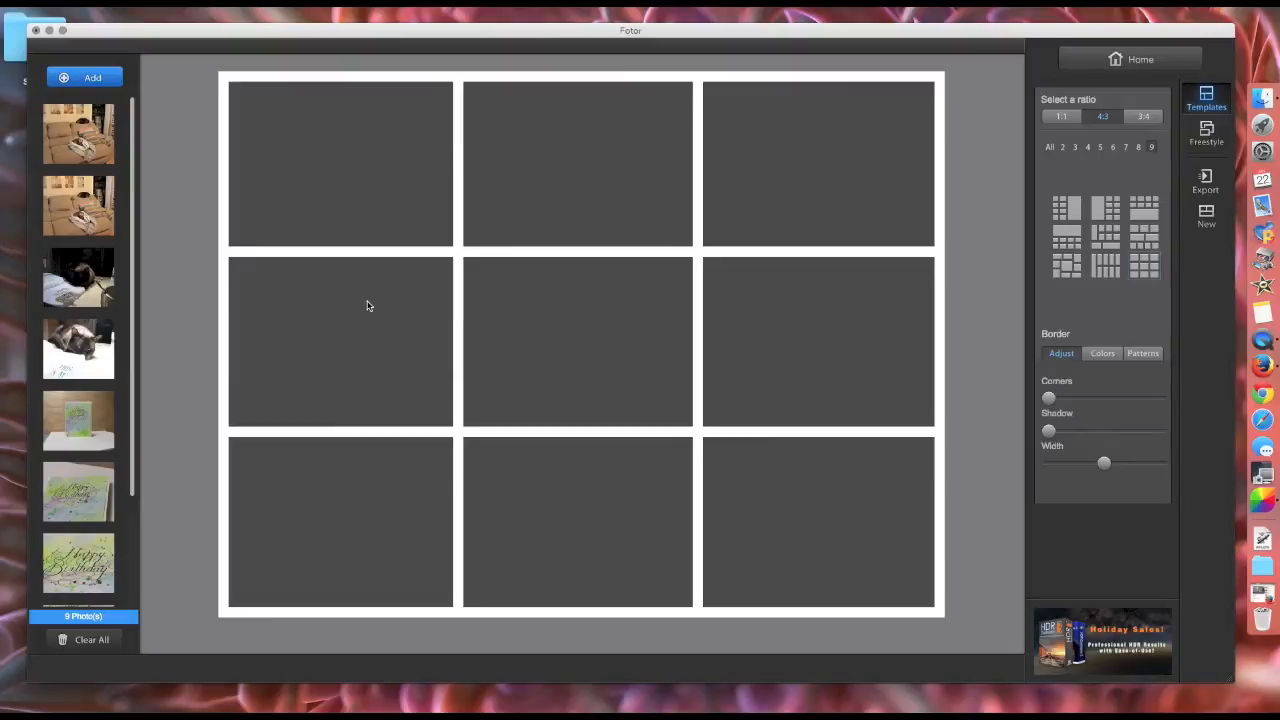
- Fill the grid's top row with the two couch photos and the dark photo of the cat at the desk
{"action": "left_click_drag", "start_coordinate": [79, 152], "coordinate": [262, 170]}
{"action": "left_click_drag", "start_coordinate": [80, 212], "coordinate": [576, 186]}
{"action": "left_click_drag", "start_coordinate": [113, 289], "coordinate": [800, 170]}
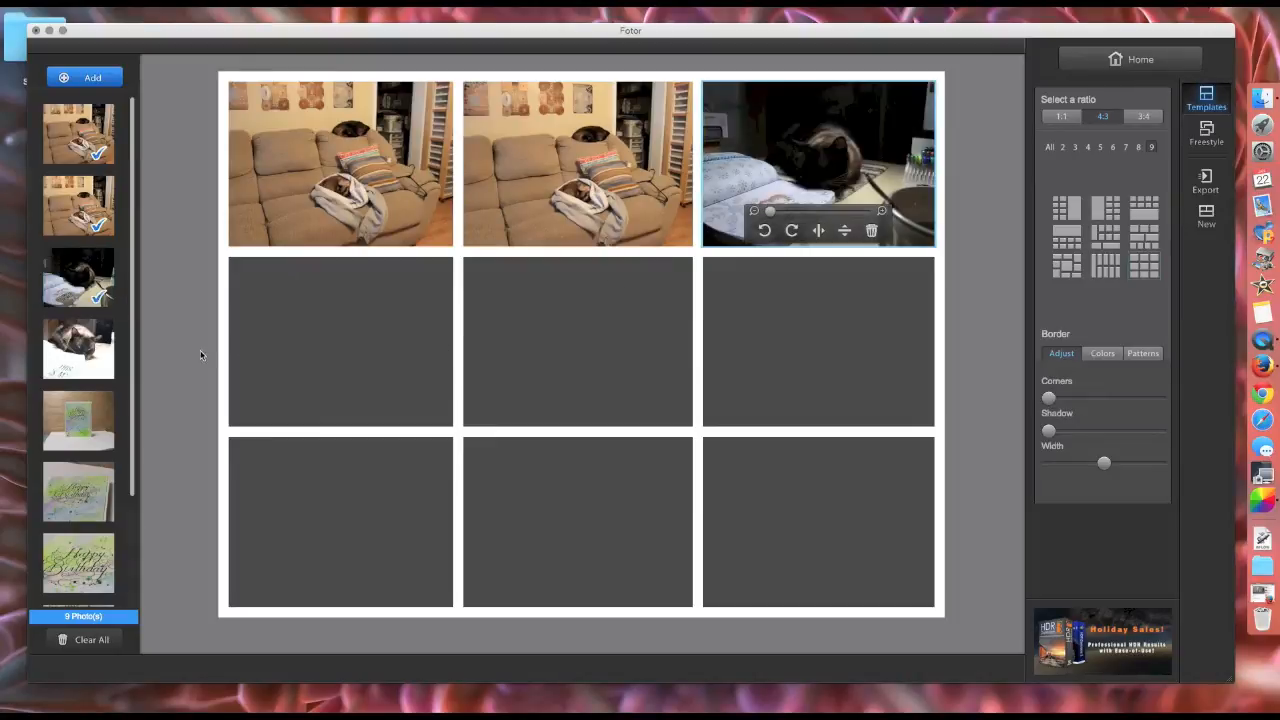
- Fill the grid's middle row with the bright cat photo, the standing birthday card and the angled birthday card
{"action": "left_click_drag", "start_coordinate": [74, 356], "coordinate": [330, 340]}
{"action": "left_click_drag", "start_coordinate": [79, 420], "coordinate": [530, 345]}
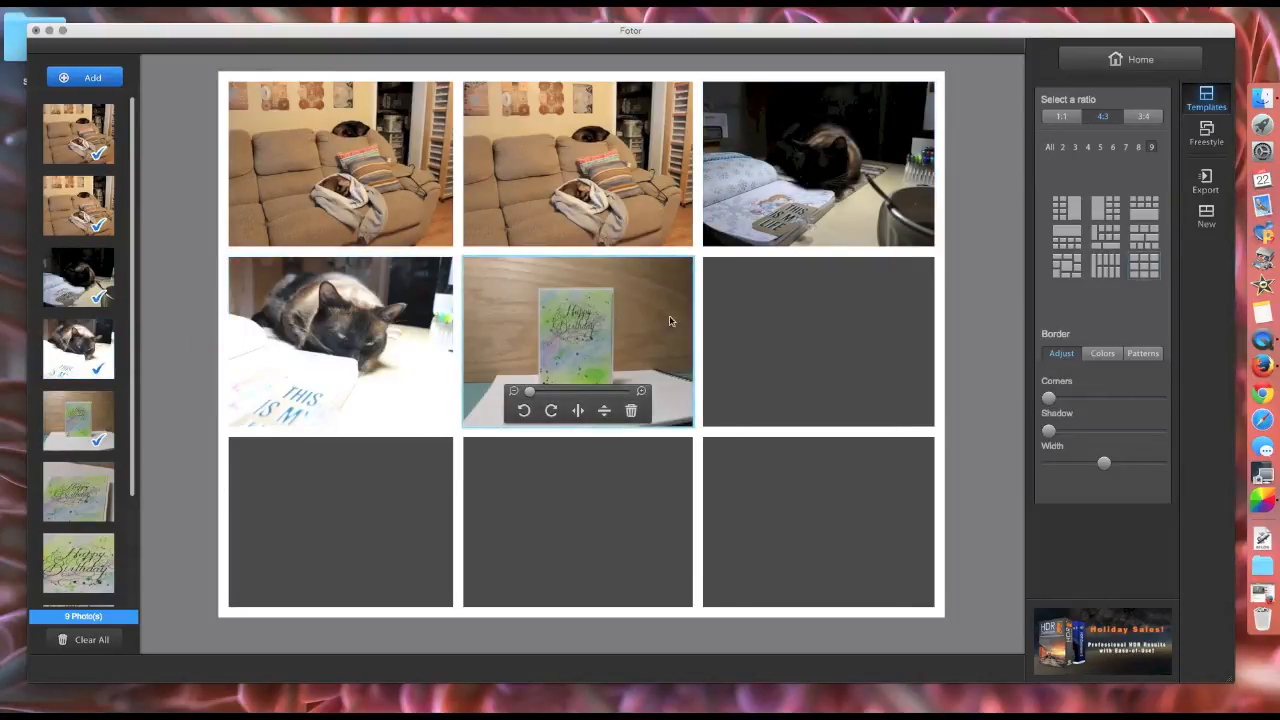
{"action": "left_click_drag", "start_coordinate": [94, 425], "coordinate": [773, 366]}
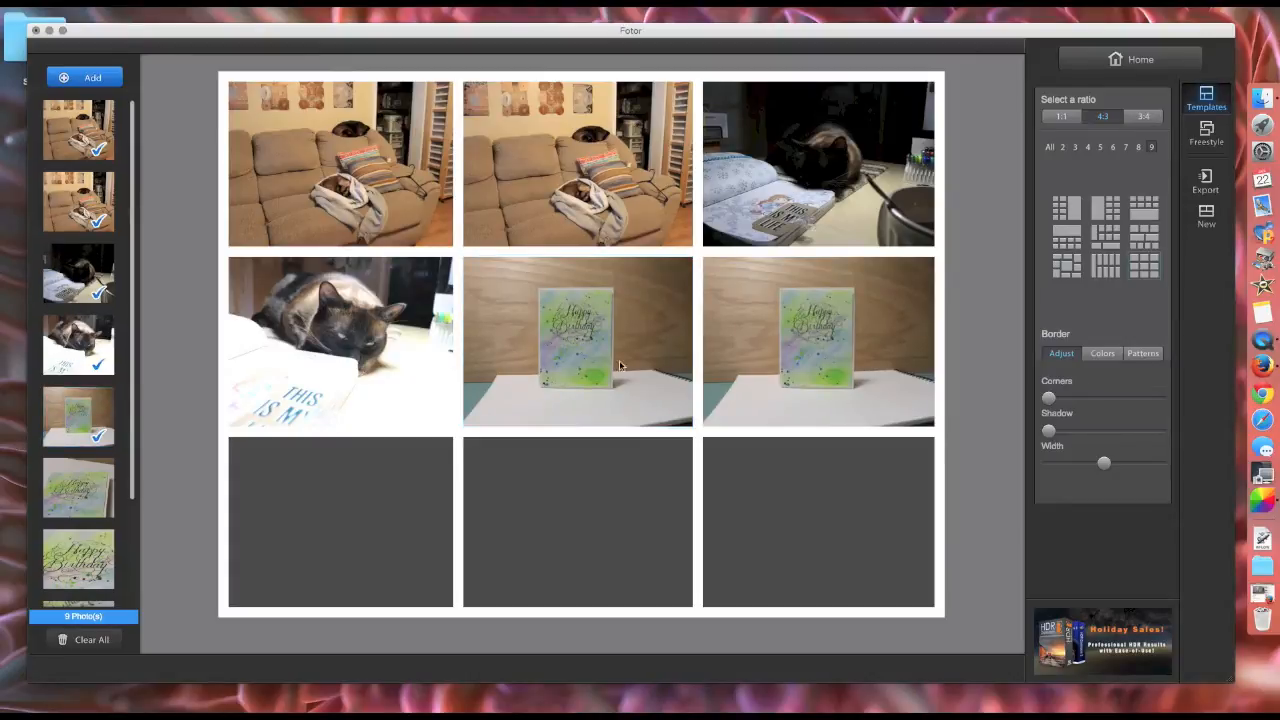
{"action": "left_click_drag", "start_coordinate": [86, 488], "coordinate": [850, 354]}
- Fill the grid's bottom row with the "Happy Birthday" close-up and the two paint-splatter close-ups
{"action": "left_click_drag", "start_coordinate": [80, 552], "coordinate": [380, 502]}
{"action": "scroll", "coordinate": [60, 455], "scroll_direction": "down", "scroll_amount": 3}
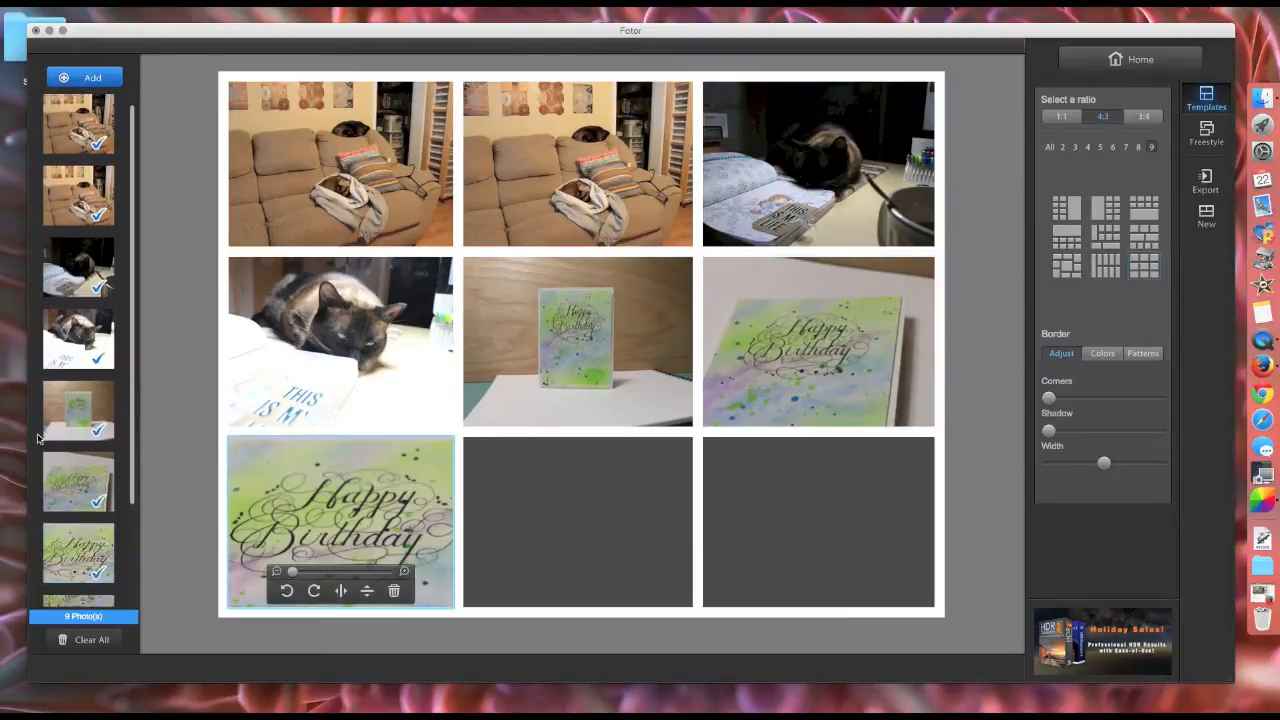
{"action": "left_click_drag", "start_coordinate": [68, 478], "coordinate": [501, 568]}
{"action": "left_click_drag", "start_coordinate": [80, 570], "coordinate": [804, 535]}
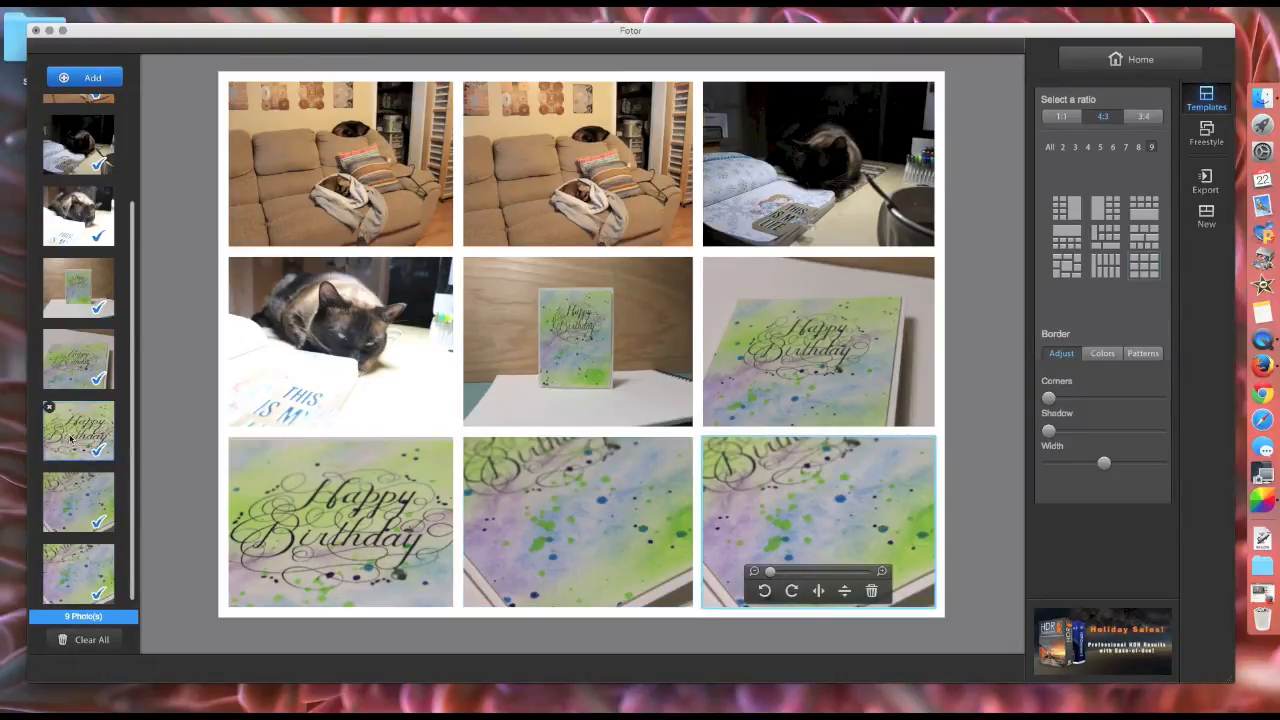
- Rearrange the lower photos so the bright cat photo sits in the bottom row's middle cell, and flip it horizontally
{"action": "scroll", "coordinate": [70, 437], "scroll_direction": "up", "scroll_amount": 3}
{"action": "left_click_drag", "start_coordinate": [360, 345], "coordinate": [593, 523]}
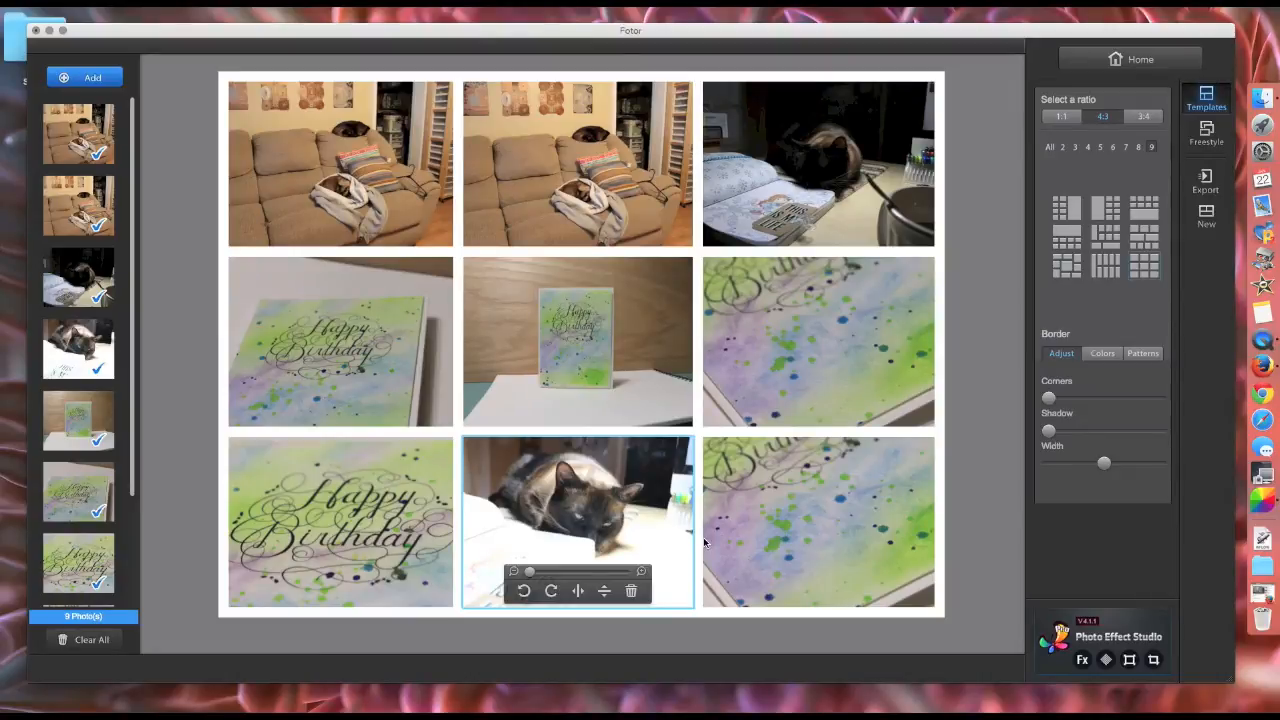
{"action": "mouse_move", "coordinate": [529, 573]}
{"action": "left_mouse_down"}
{"action": "mouse_move", "coordinate": [630, 575]}
{"action": "mouse_move", "coordinate": [504, 576]}
{"action": "left_mouse_up"}
{"action": "left_click_drag", "start_coordinate": [531, 573], "coordinate": [628, 580]}
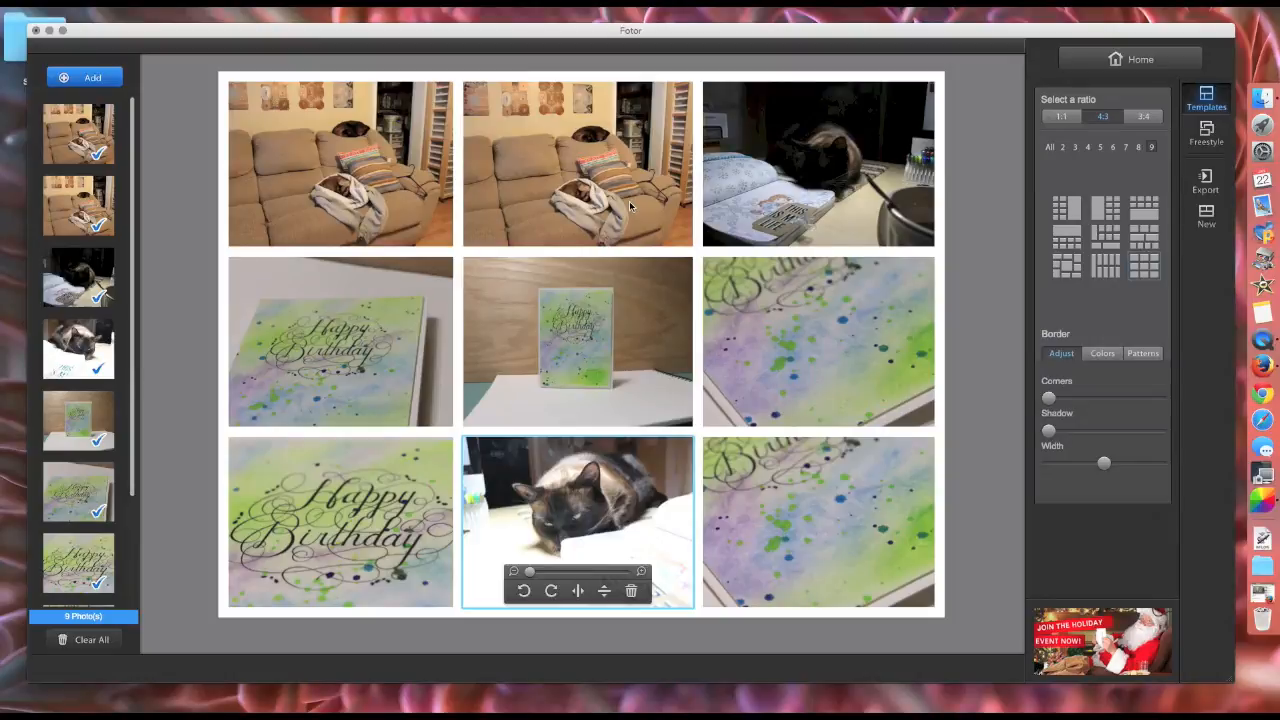
{"action": "left_click", "coordinate": [803, 411]}
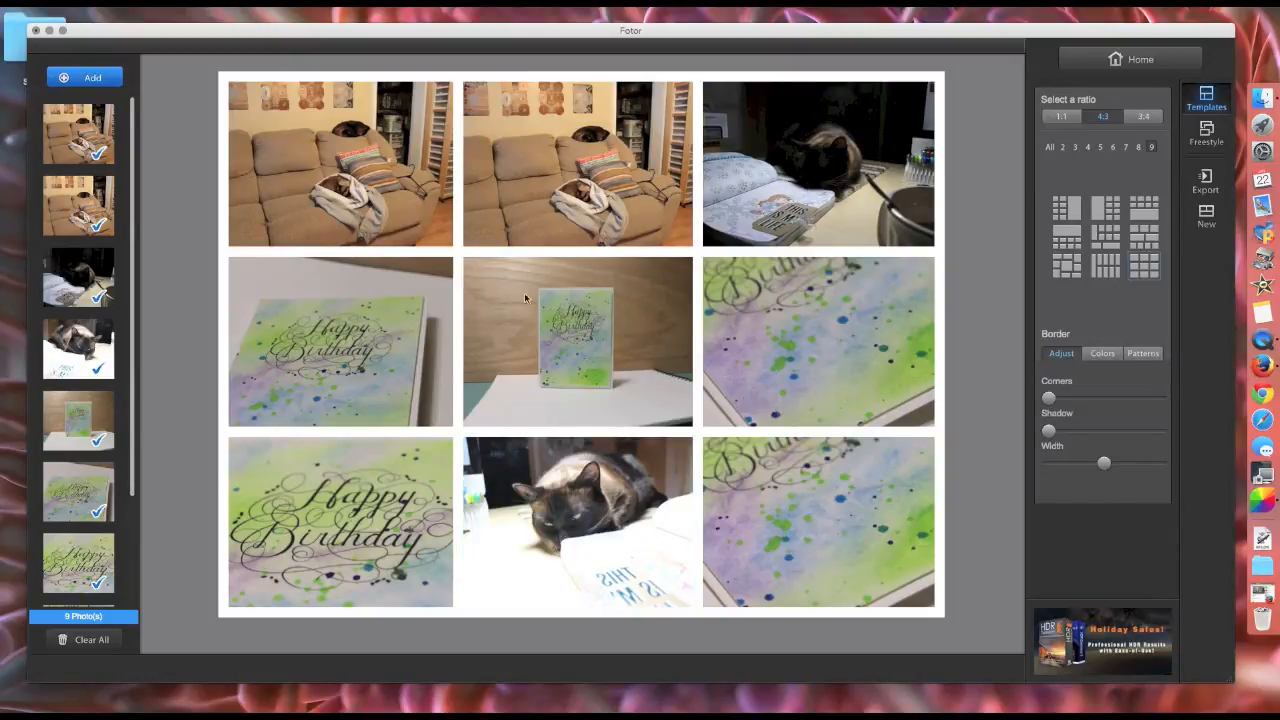
- Export the collage to the computer's Desktop as a high-quality .jpg named IMG_1013_Fotor_Collage
{"action": "left_click", "coordinate": [1209, 189]}
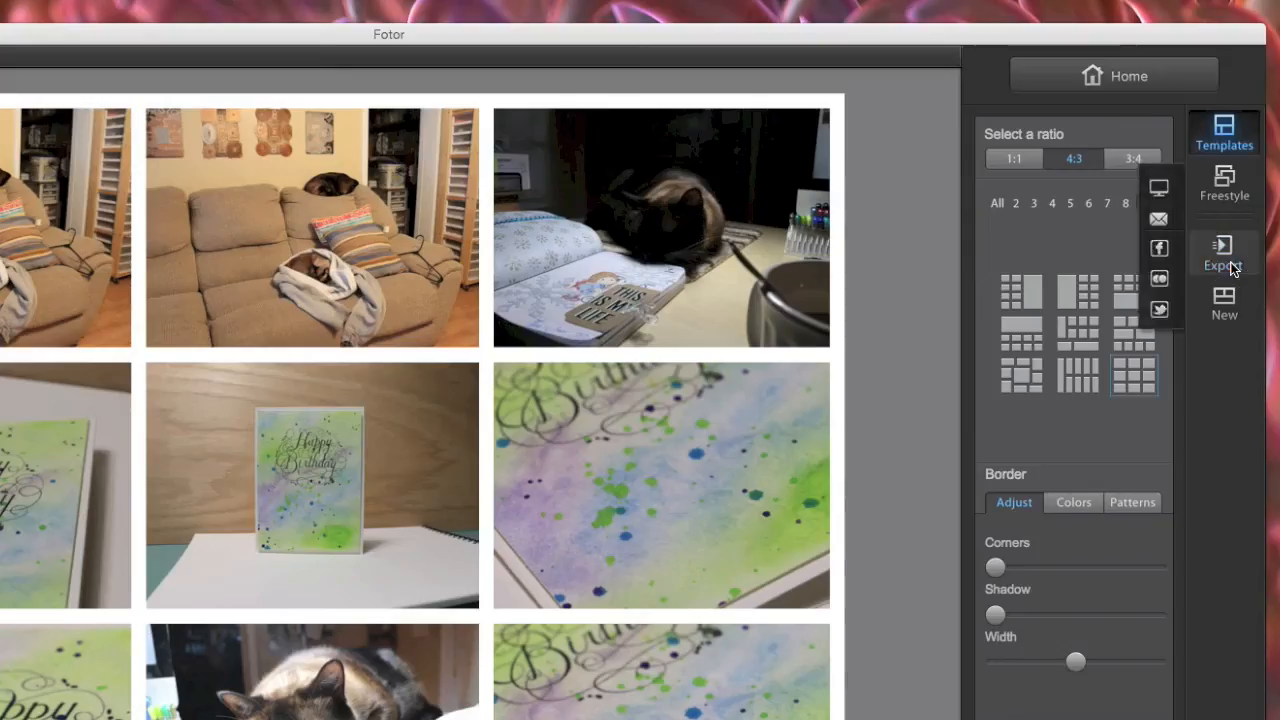
{"action": "left_click", "coordinate": [1128, 136]}
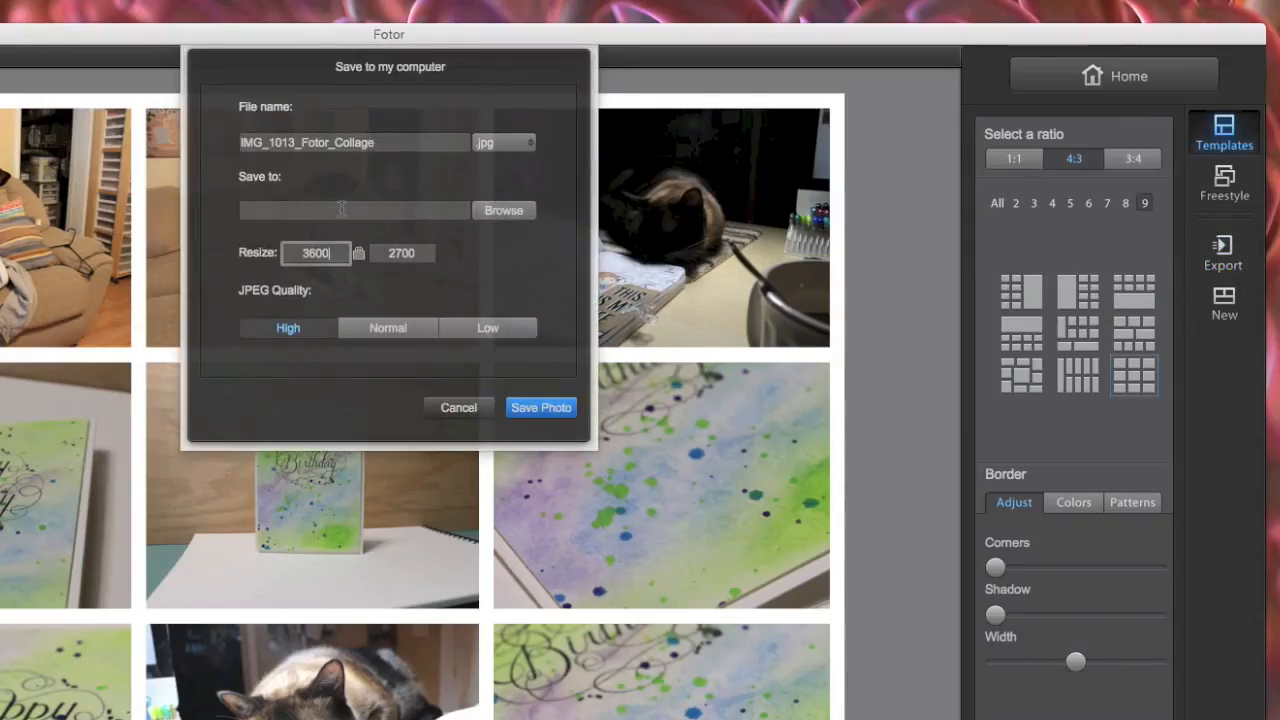
{"action": "left_click", "coordinate": [508, 208]}
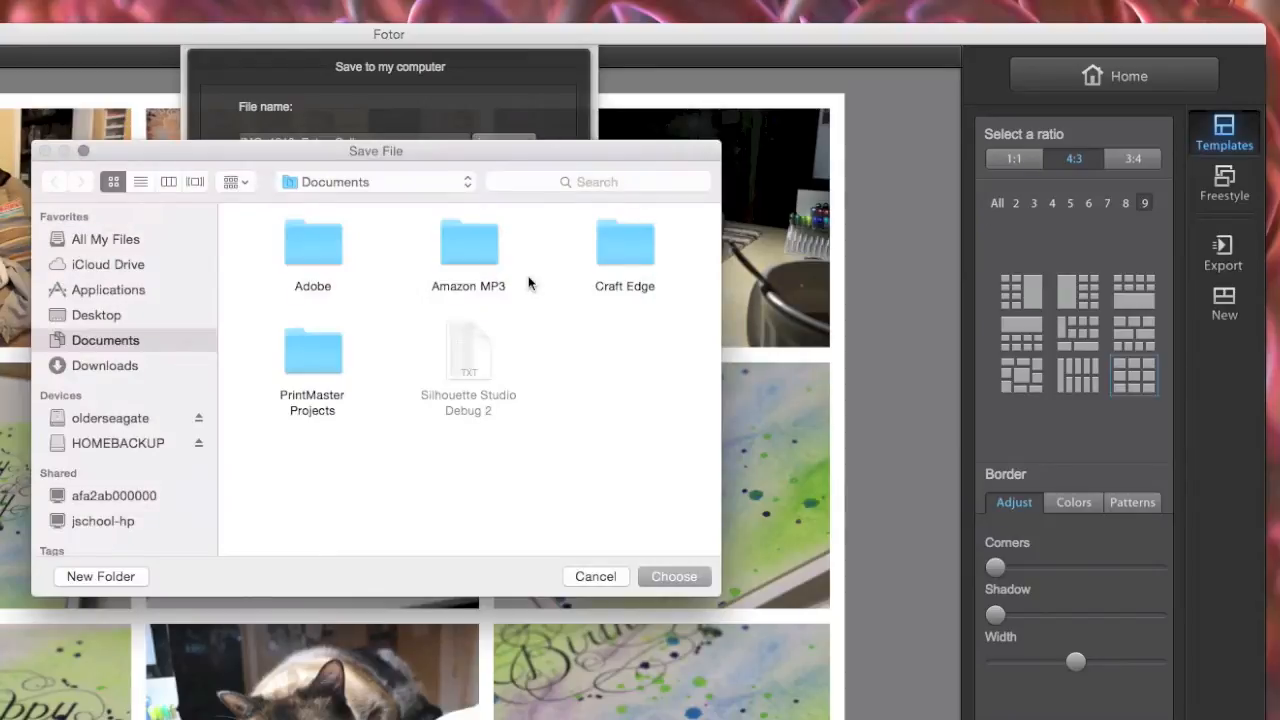
{"action": "left_click", "coordinate": [150, 316]}
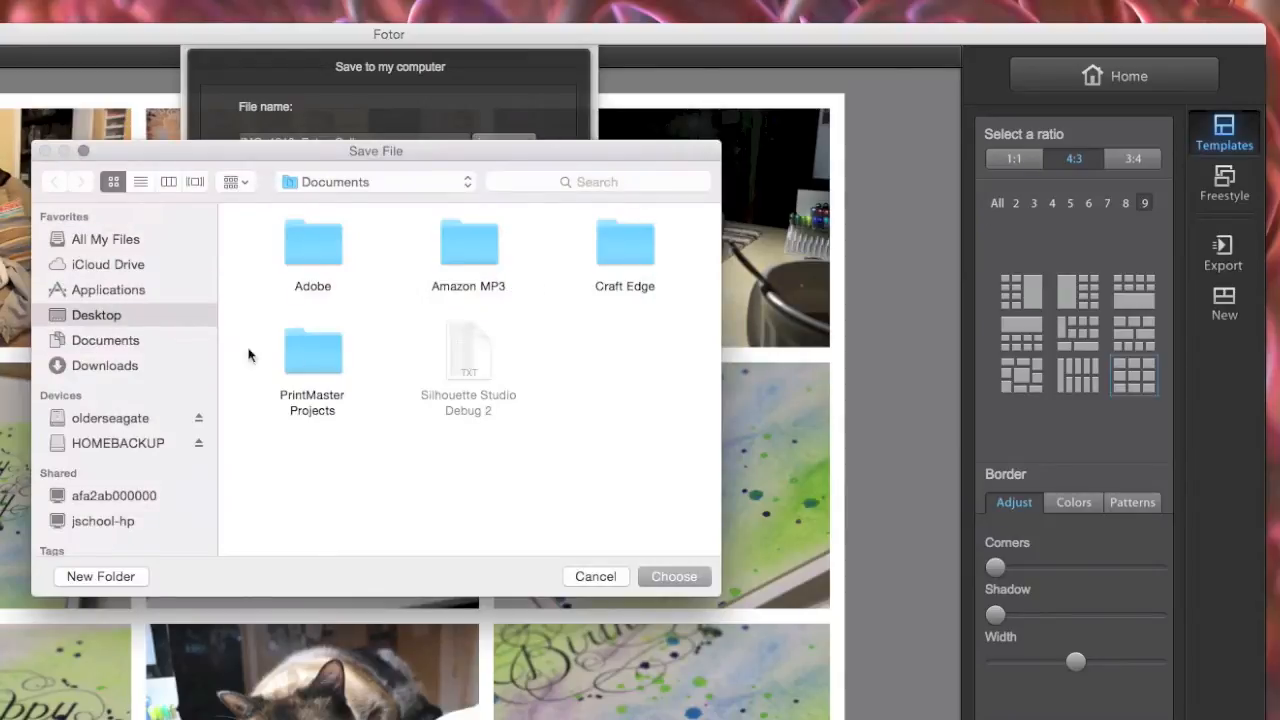
{"action": "left_click", "coordinate": [662, 577]}
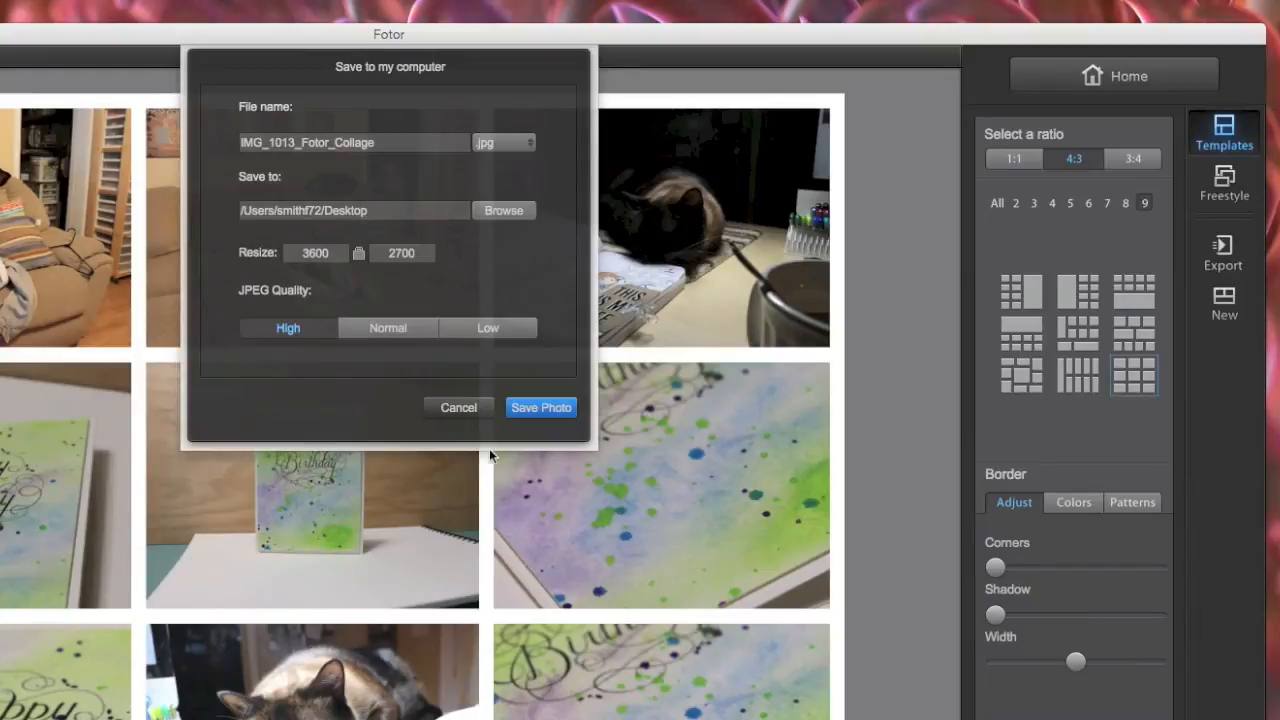
{"action": "left_click", "coordinate": [542, 404]}
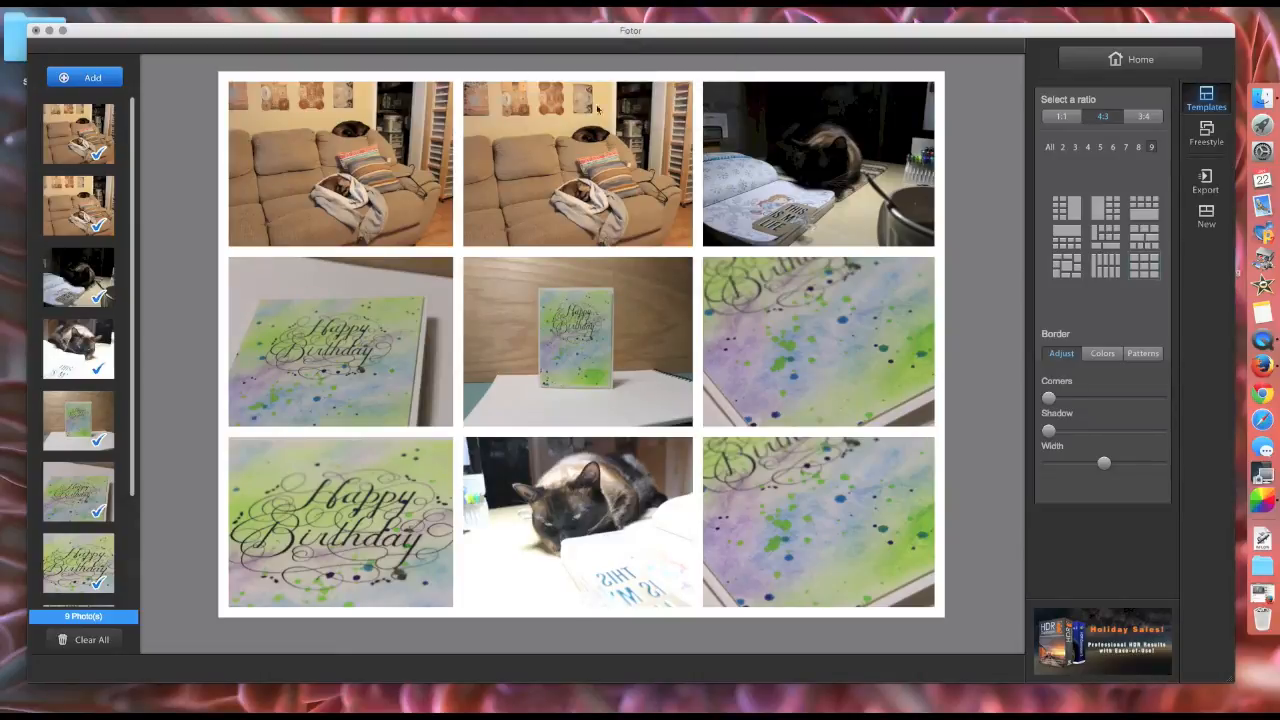
- Quit Fotor and open the exported collage image from the desktop in Preview
{"action": "left_click", "coordinate": [50, 5]}
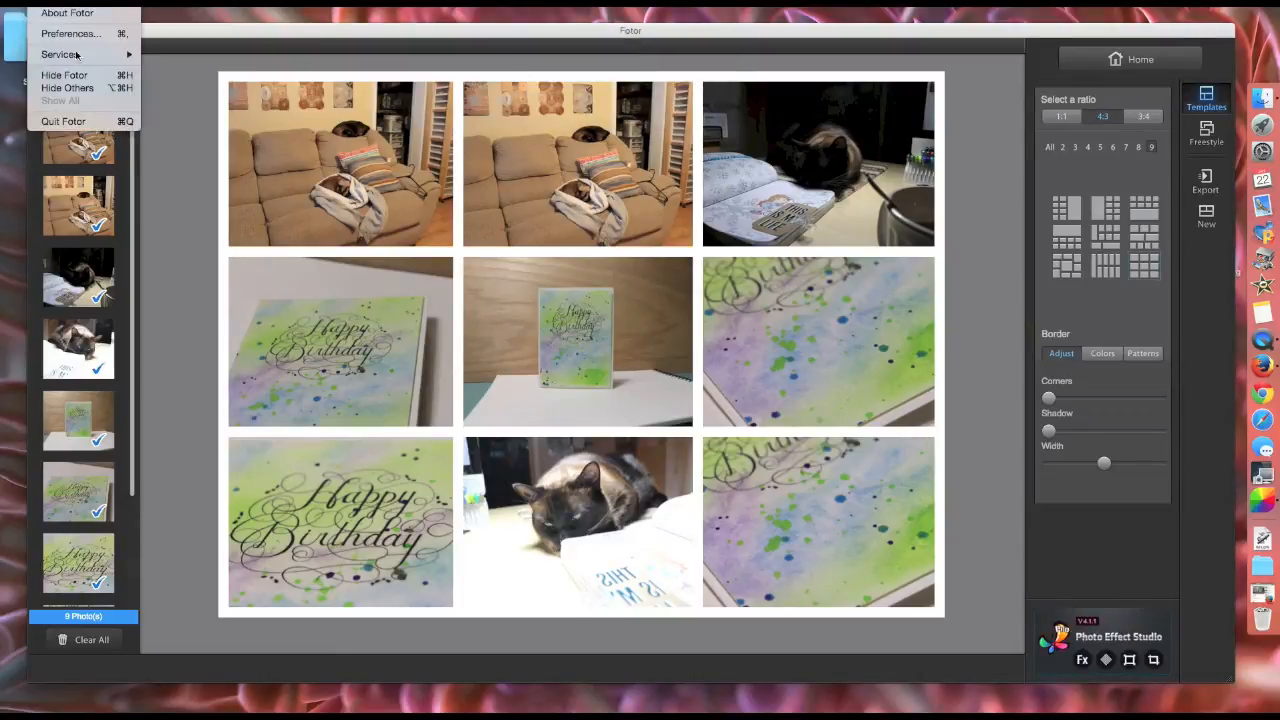
{"action": "left_click", "coordinate": [245, 128]}
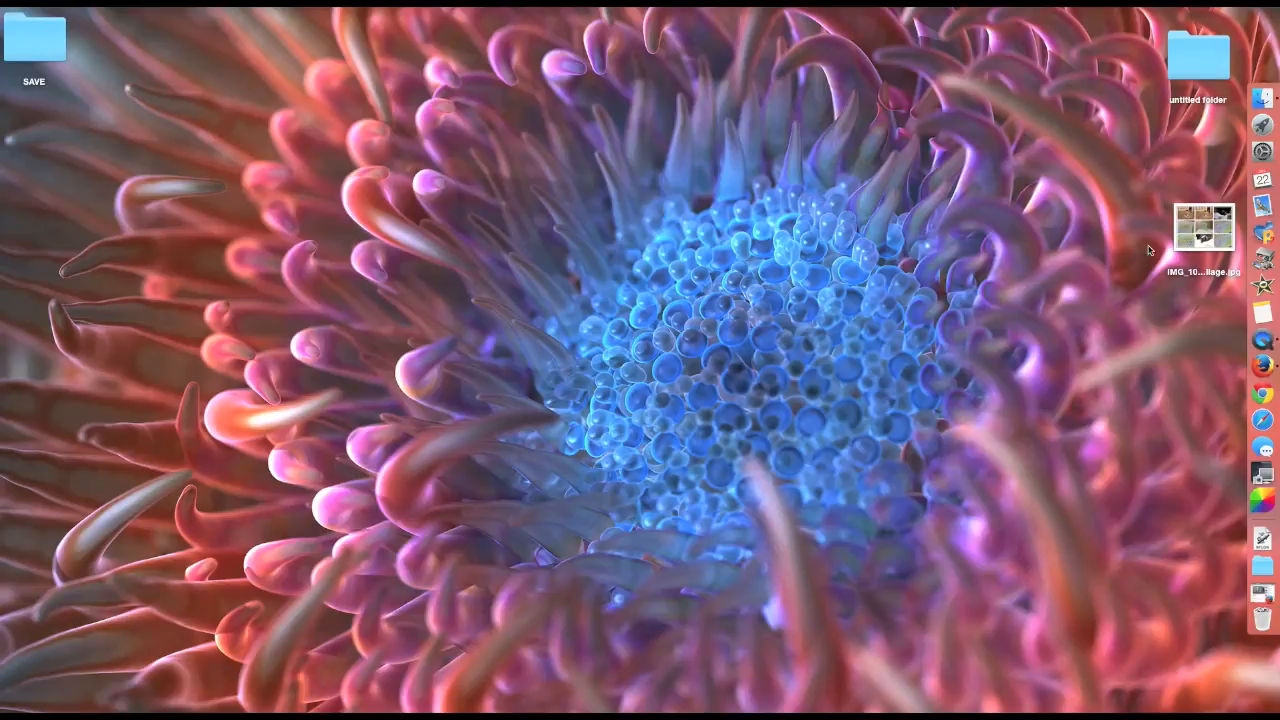
{"action": "left_click", "coordinate": [1206, 230]}
{"action": "double_click", "coordinate": [1206, 230]}
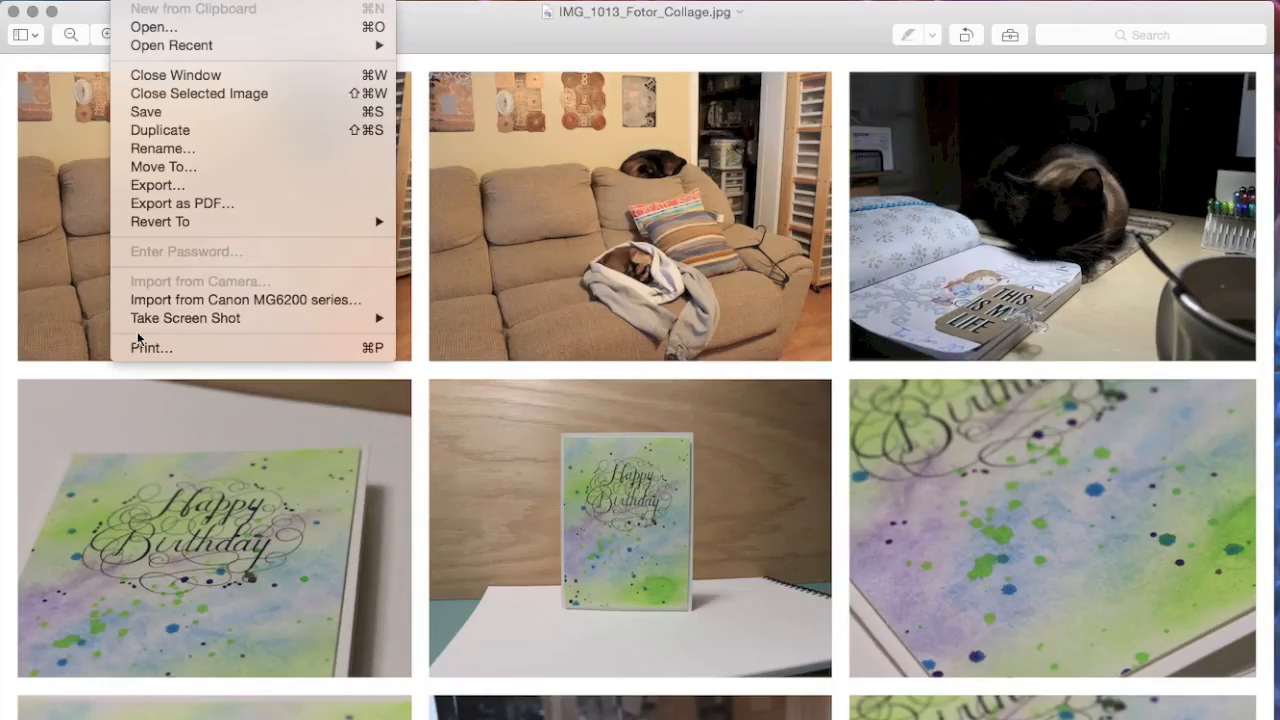
- Start printing the collage and set the paper size to 4 x 6 (borderless)
{"action": "left_click", "coordinate": [103, 250]}
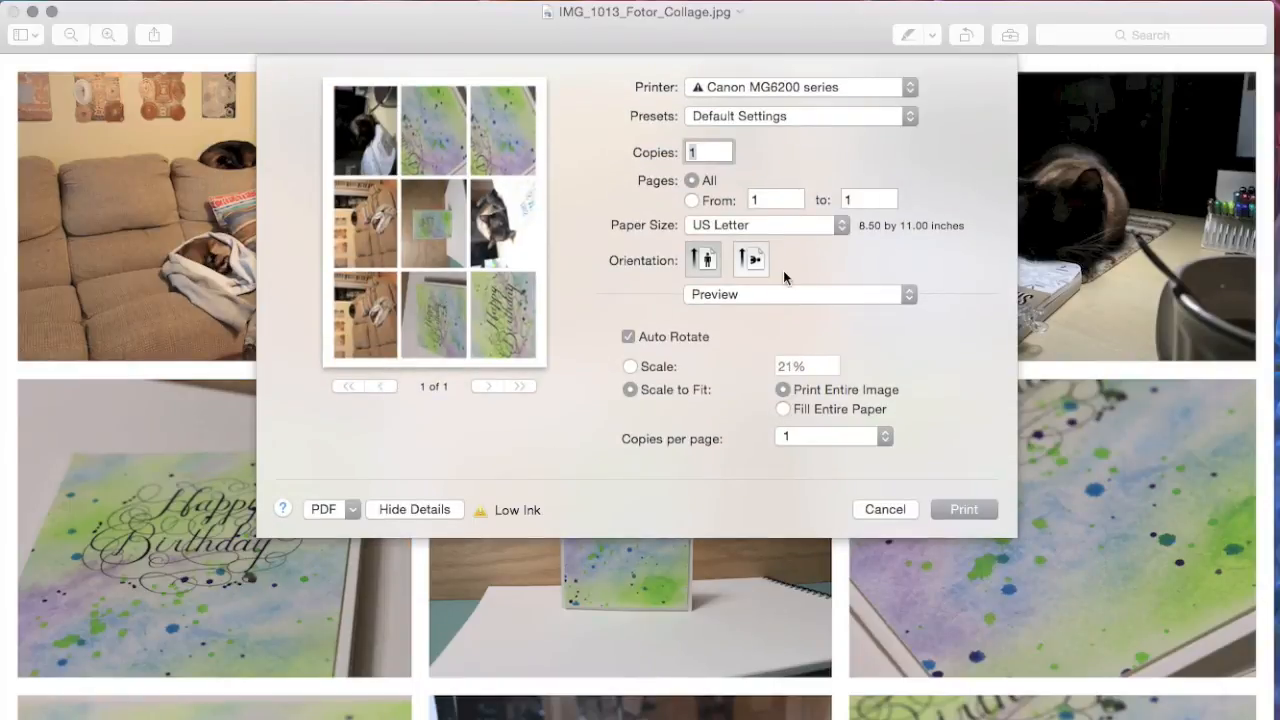
{"action": "left_click", "coordinate": [784, 225]}
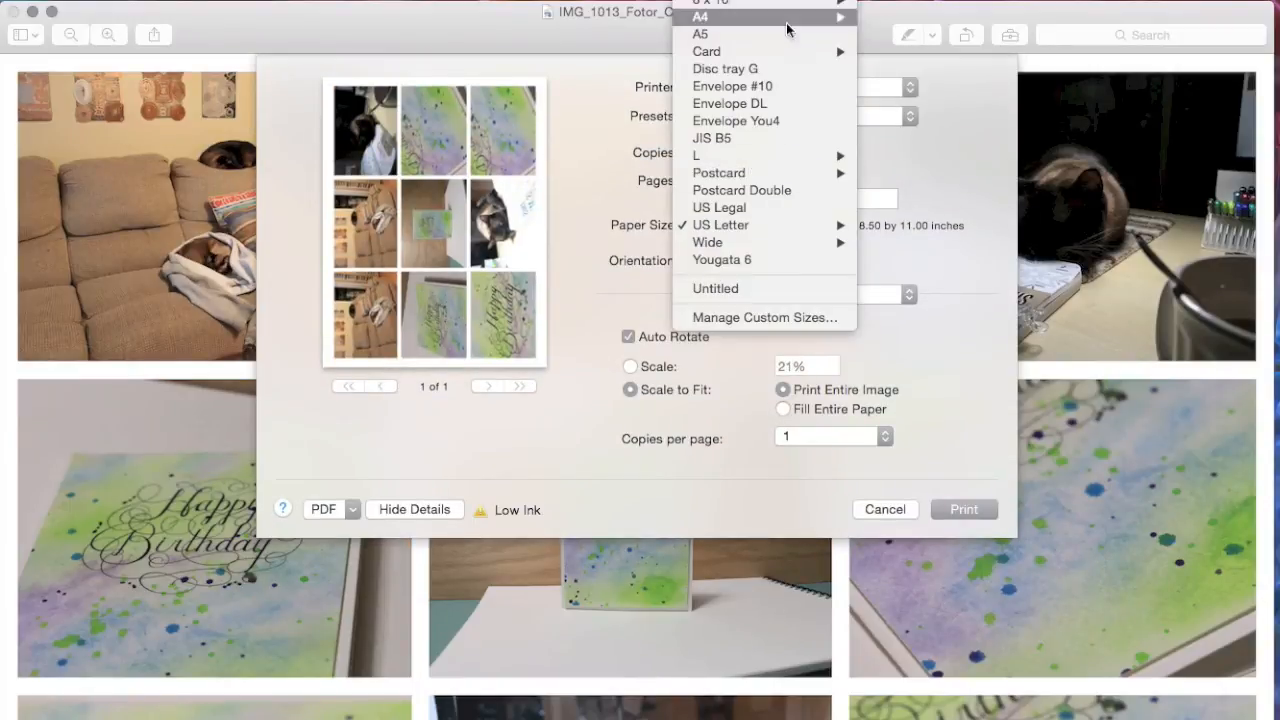
{"action": "mouse_move", "coordinate": [812, 4]}
{"action": "left_click", "coordinate": [959, 196]}
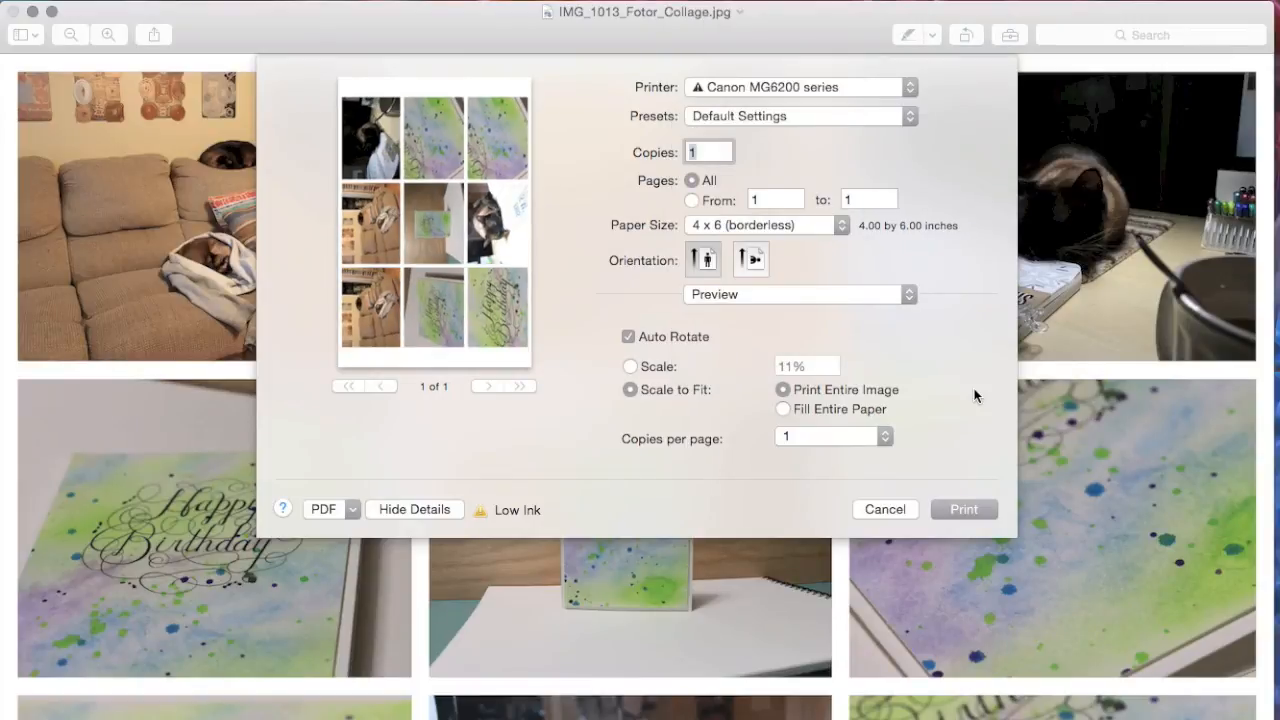
- In the print job's quality and media settings, set the media type to Glossy Photo Paper
{"action": "left_click", "coordinate": [836, 295]}
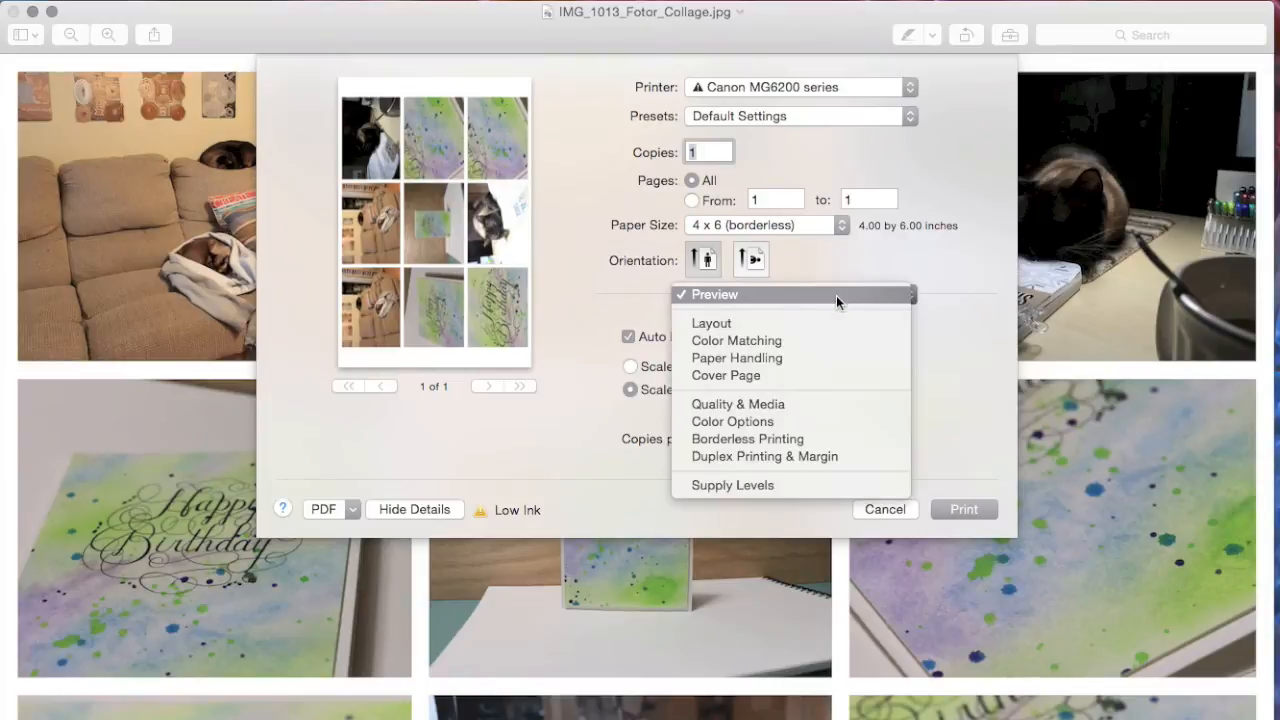
{"action": "left_click", "coordinate": [806, 400]}
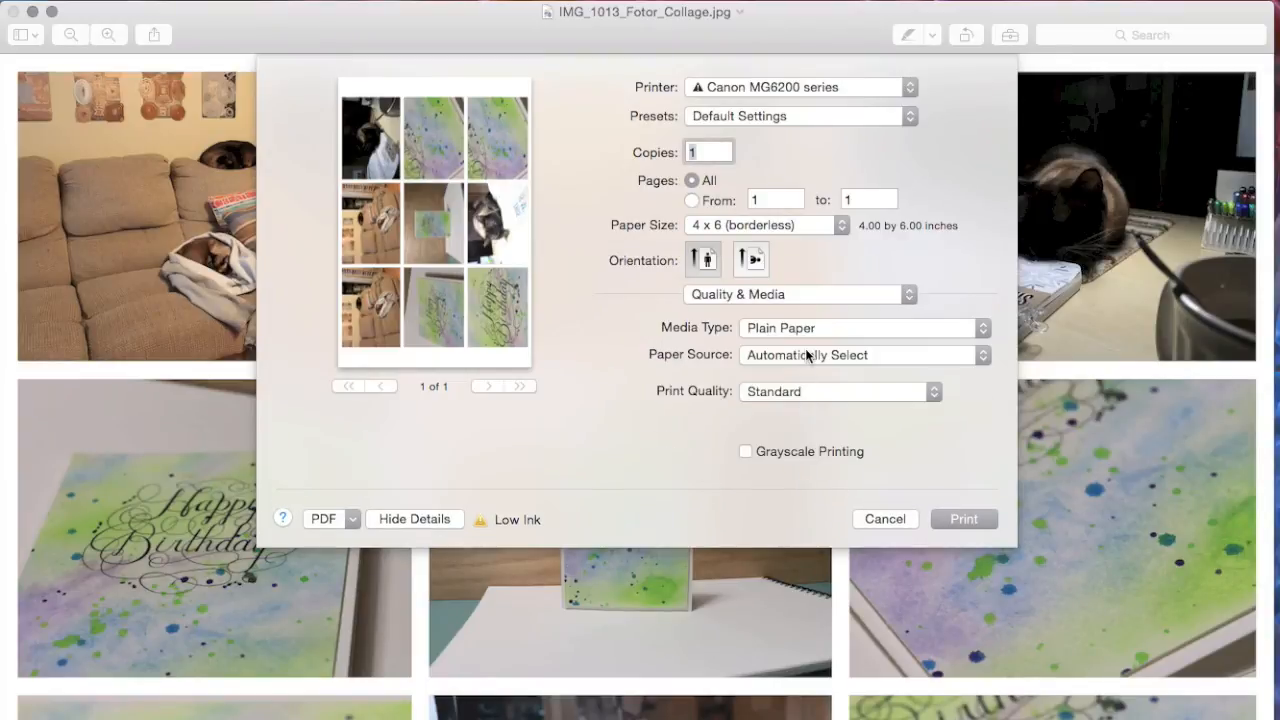
{"action": "left_click", "coordinate": [817, 330]}
{"action": "mouse_move", "coordinate": [819, 347]}
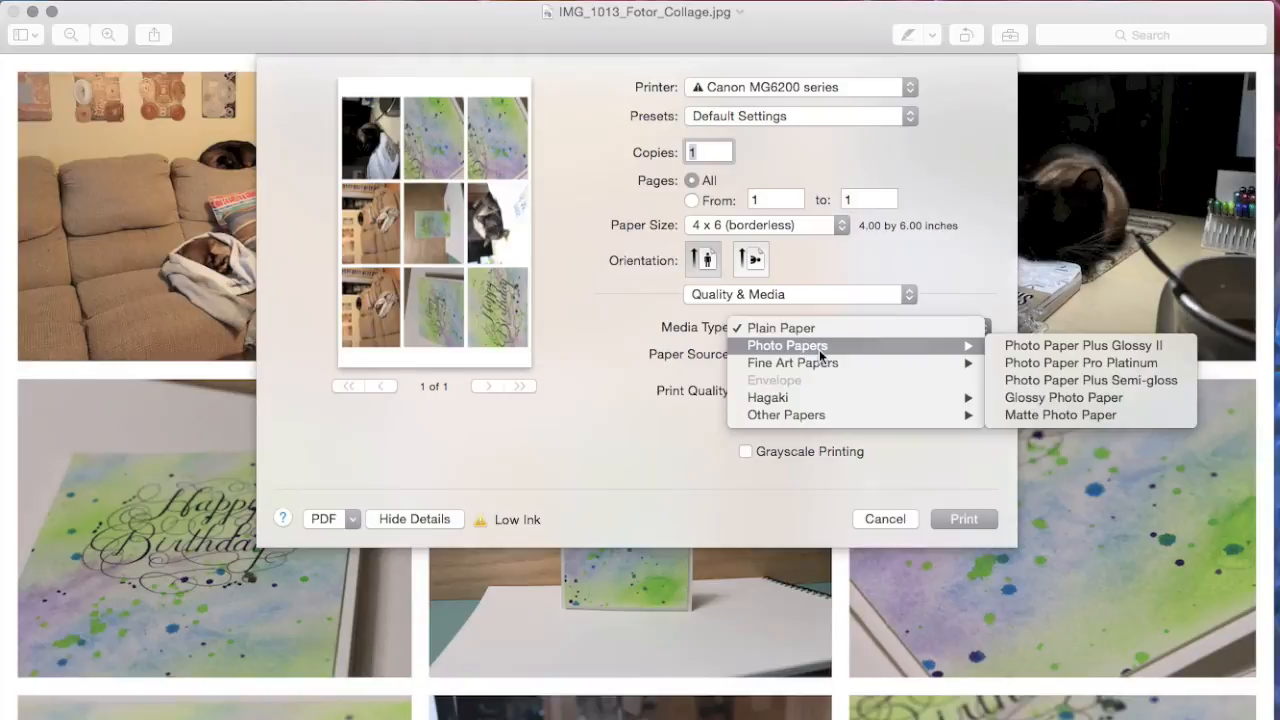
{"action": "left_click", "coordinate": [1095, 397]}
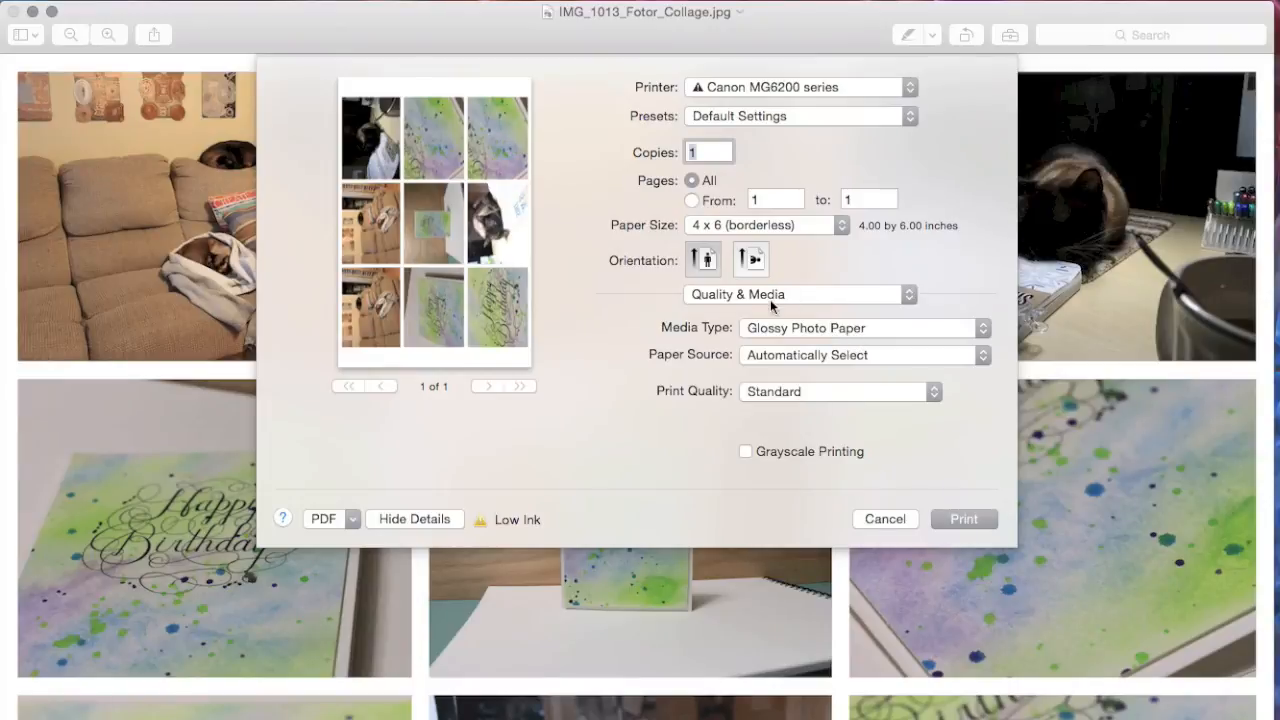
- Set the paper source to Rear Tray and keep the print quality at Standard
{"action": "left_click", "coordinate": [779, 357]}
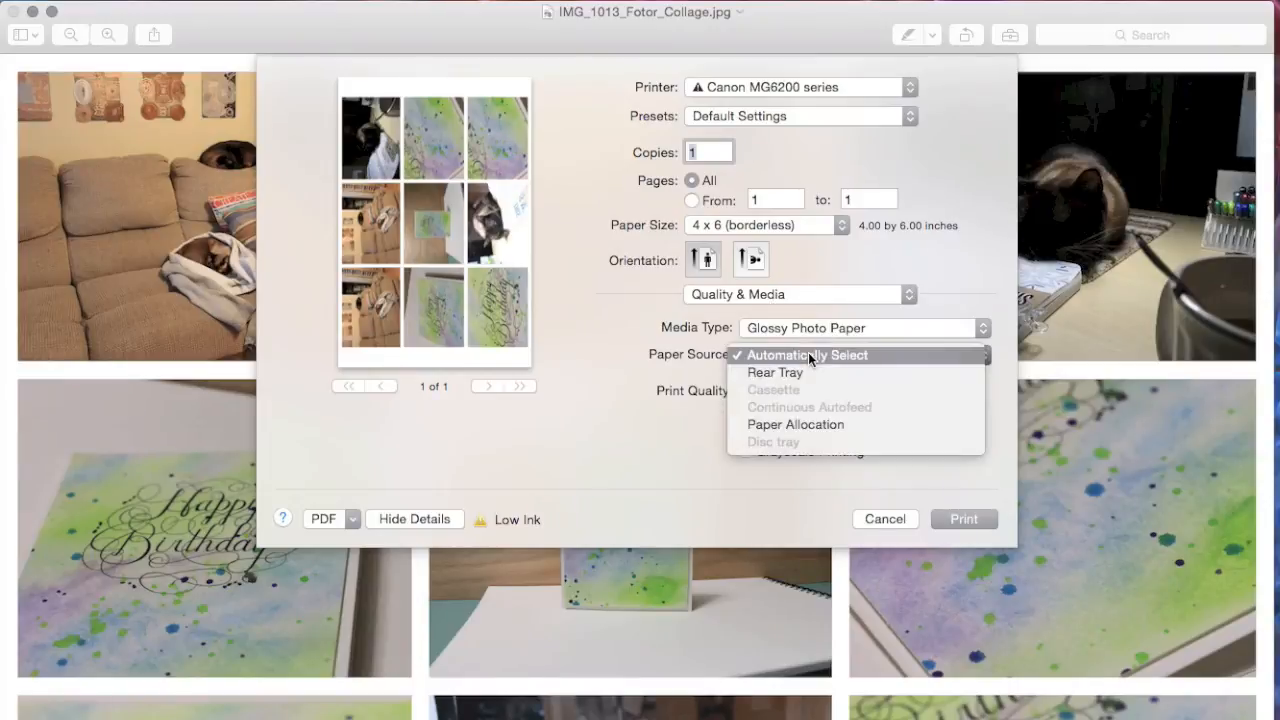
{"action": "left_click", "coordinate": [805, 373]}
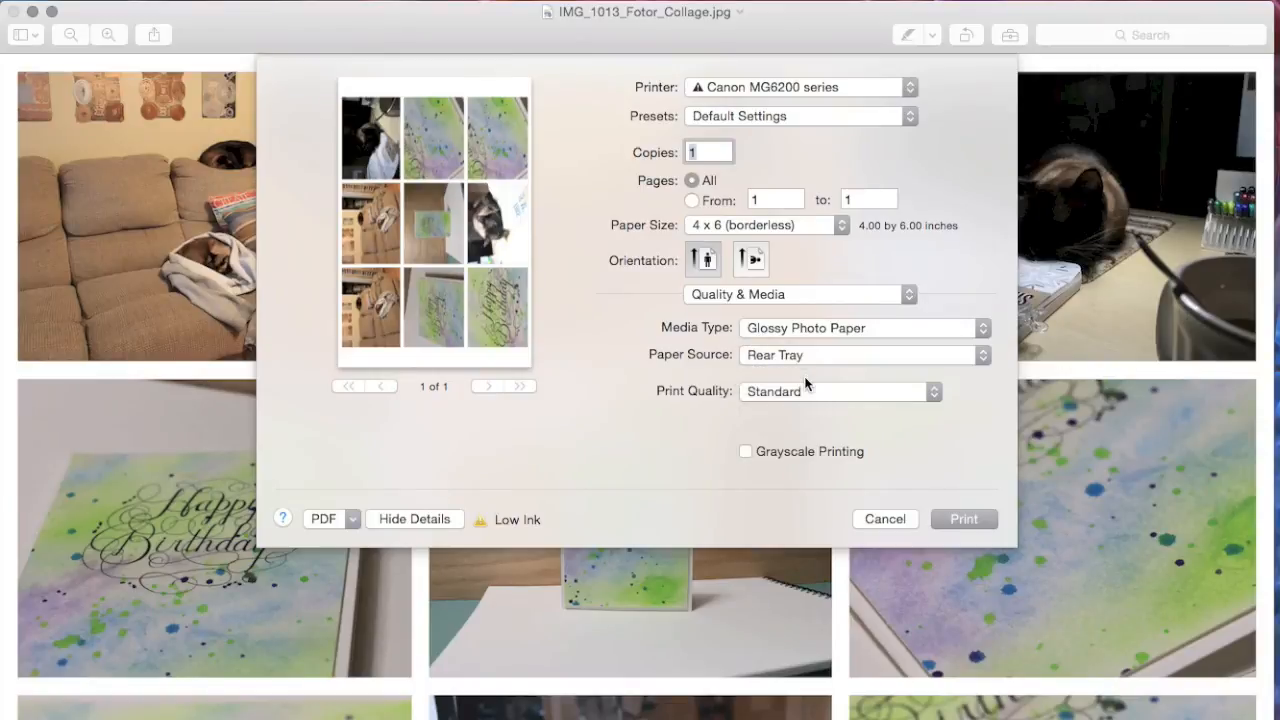
{"action": "left_click", "coordinate": [799, 393]}
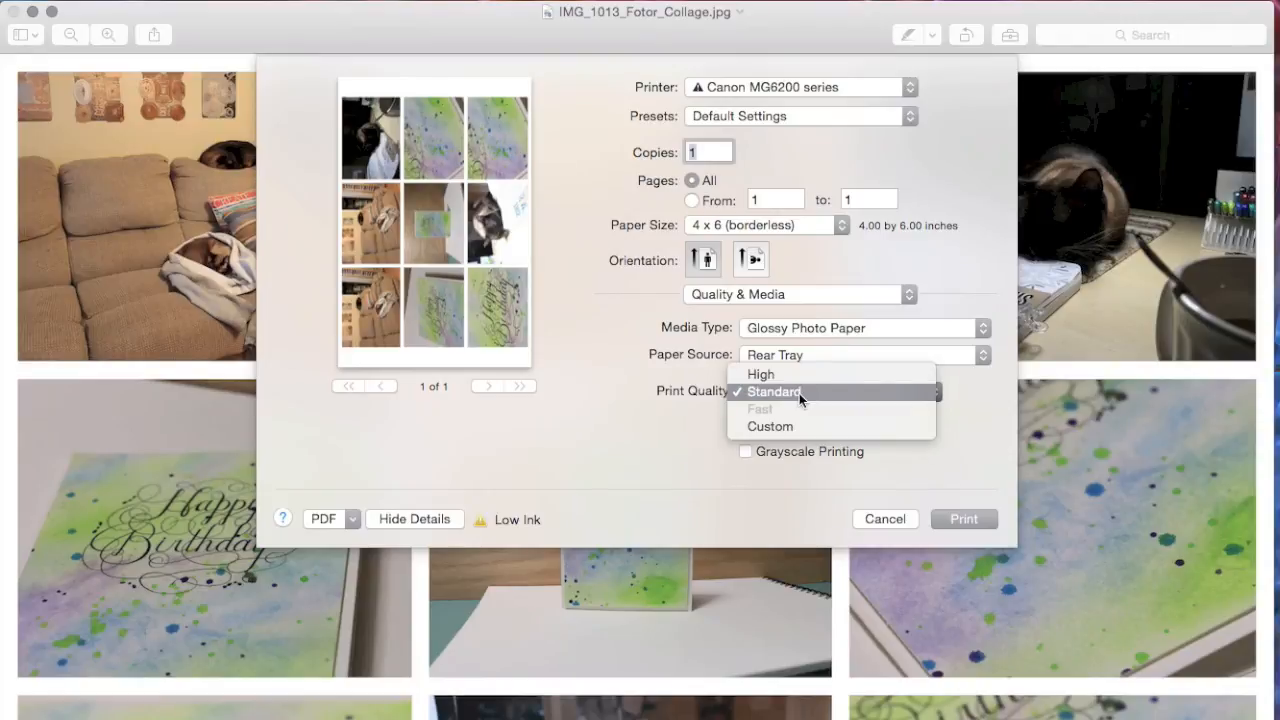
{"action": "left_click", "coordinate": [799, 393]}
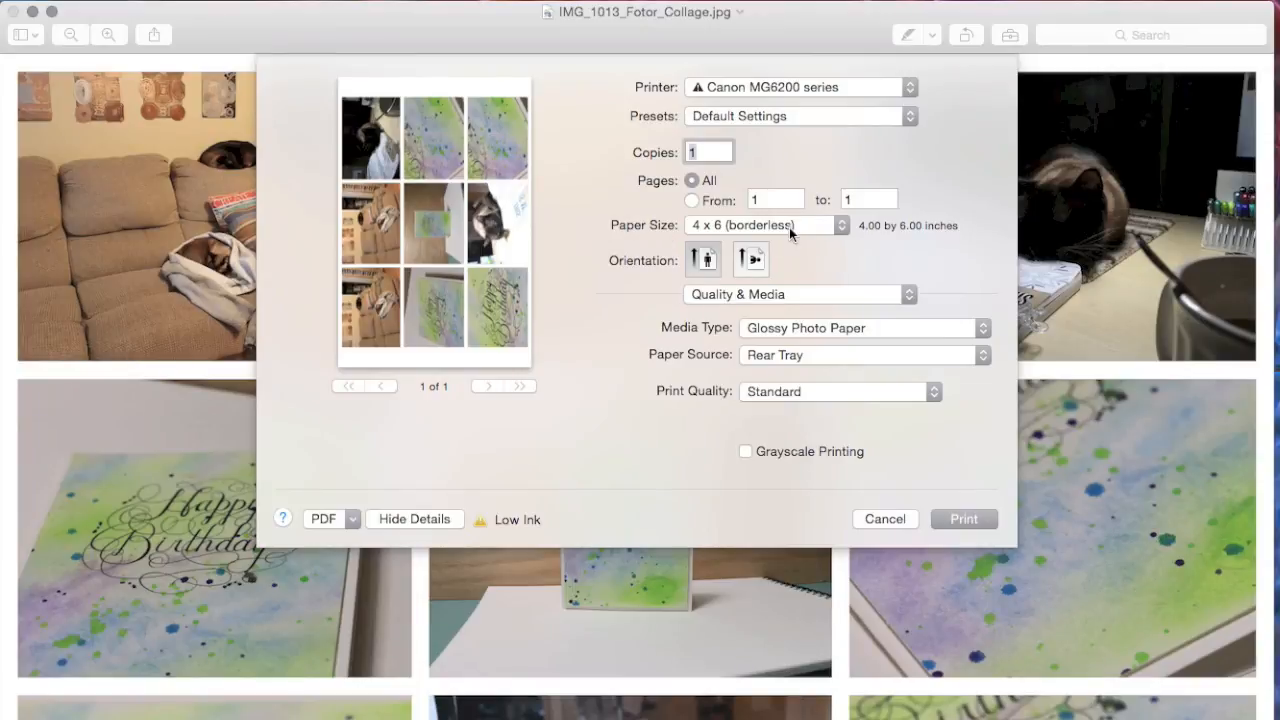
{"action": "left_click", "coordinate": [880, 326]}
{"action": "mouse_move", "coordinate": [898, 328]}
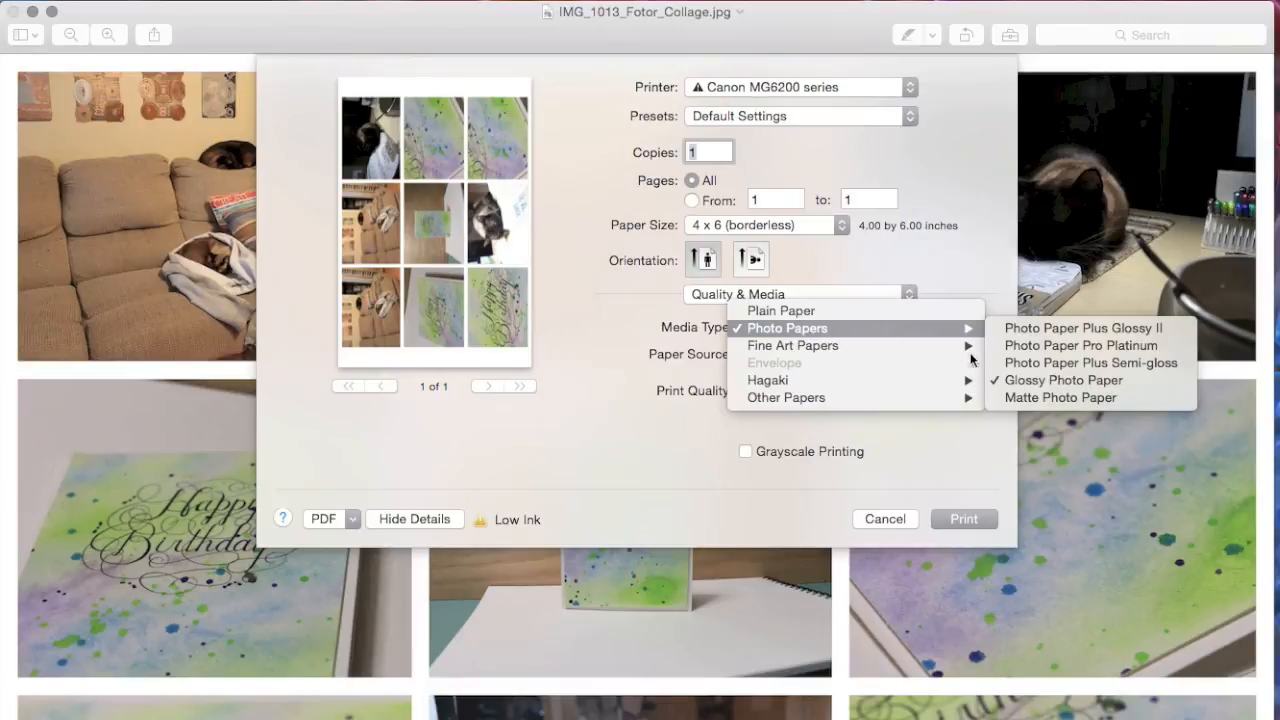
{"action": "left_click", "coordinate": [953, 454]}
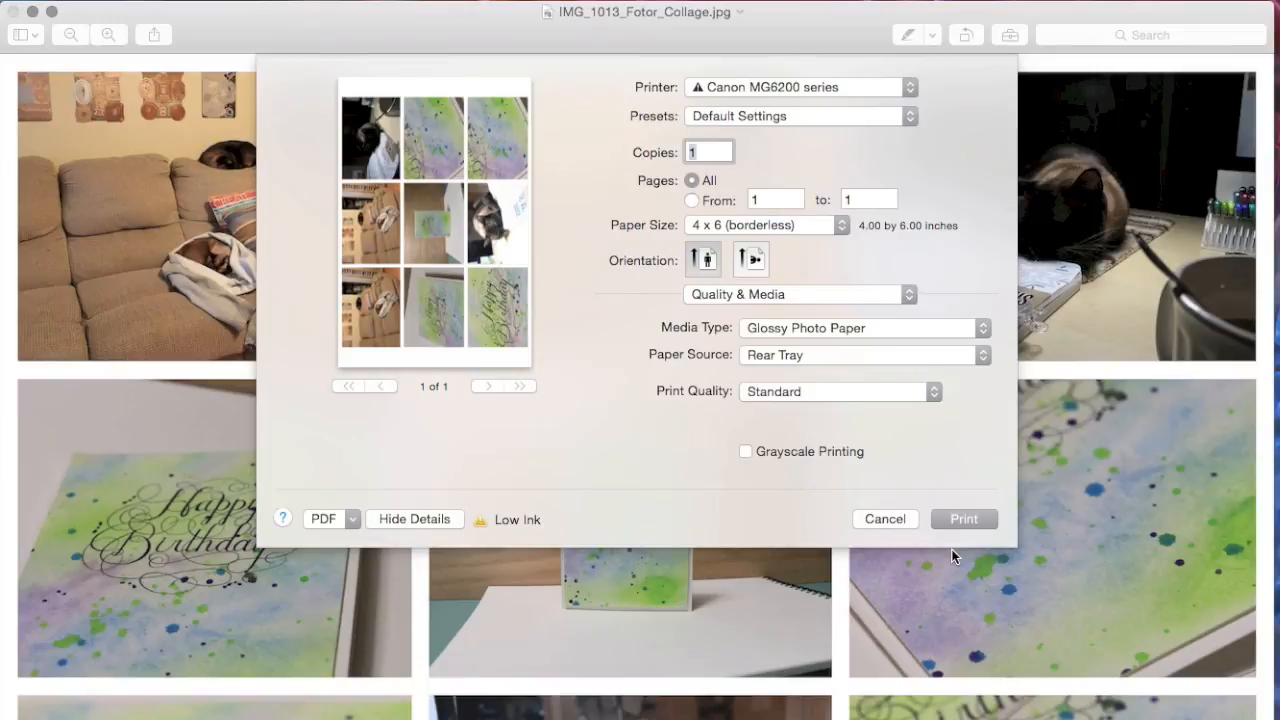
- Return to the Preview print options and set a custom scale of 8% for the collage
{"action": "left_click", "coordinate": [785, 294]}
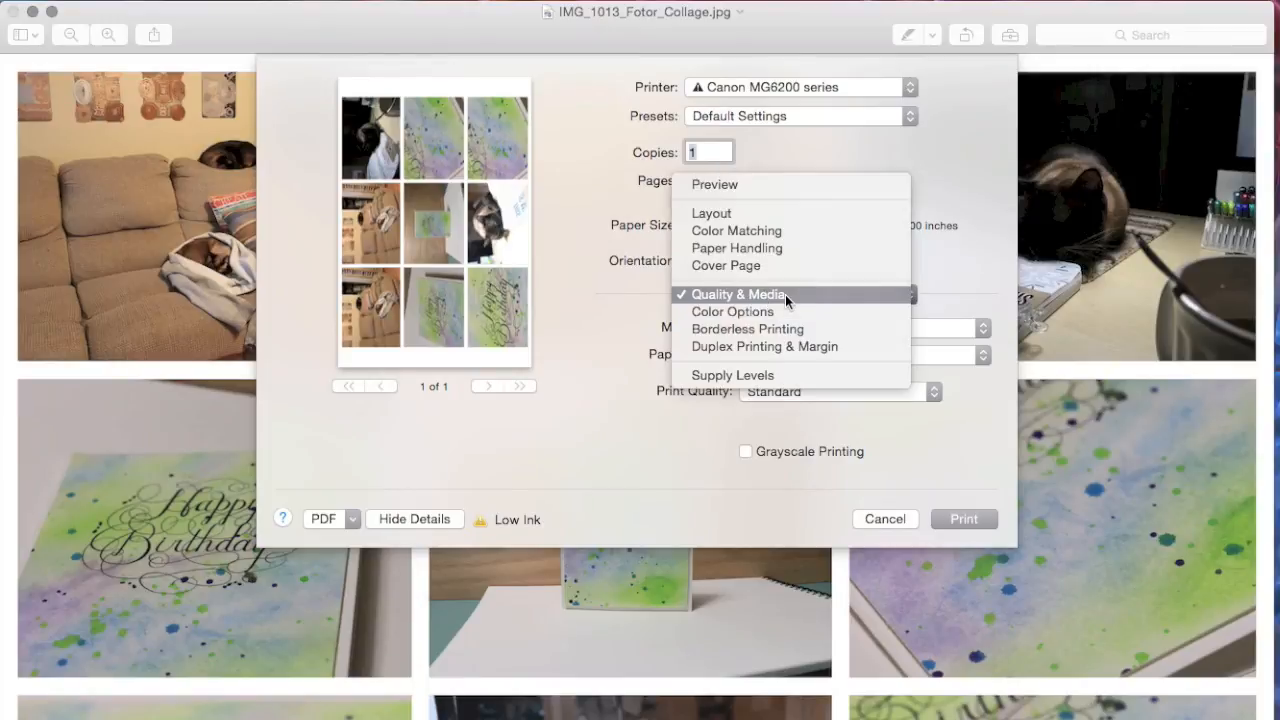
{"action": "left_click", "coordinate": [846, 186]}
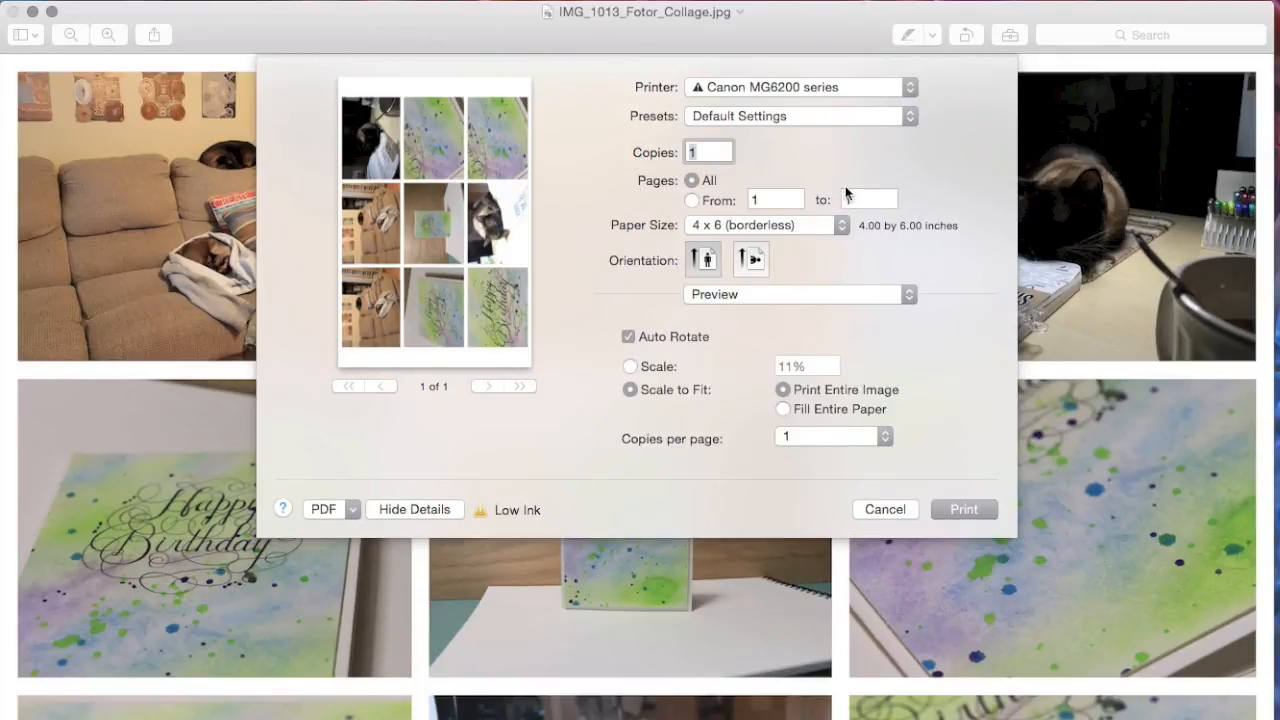
{"action": "left_click", "coordinate": [658, 367]}
{"action": "left_click_drag", "start_coordinate": [791, 366], "coordinate": [778, 369]}
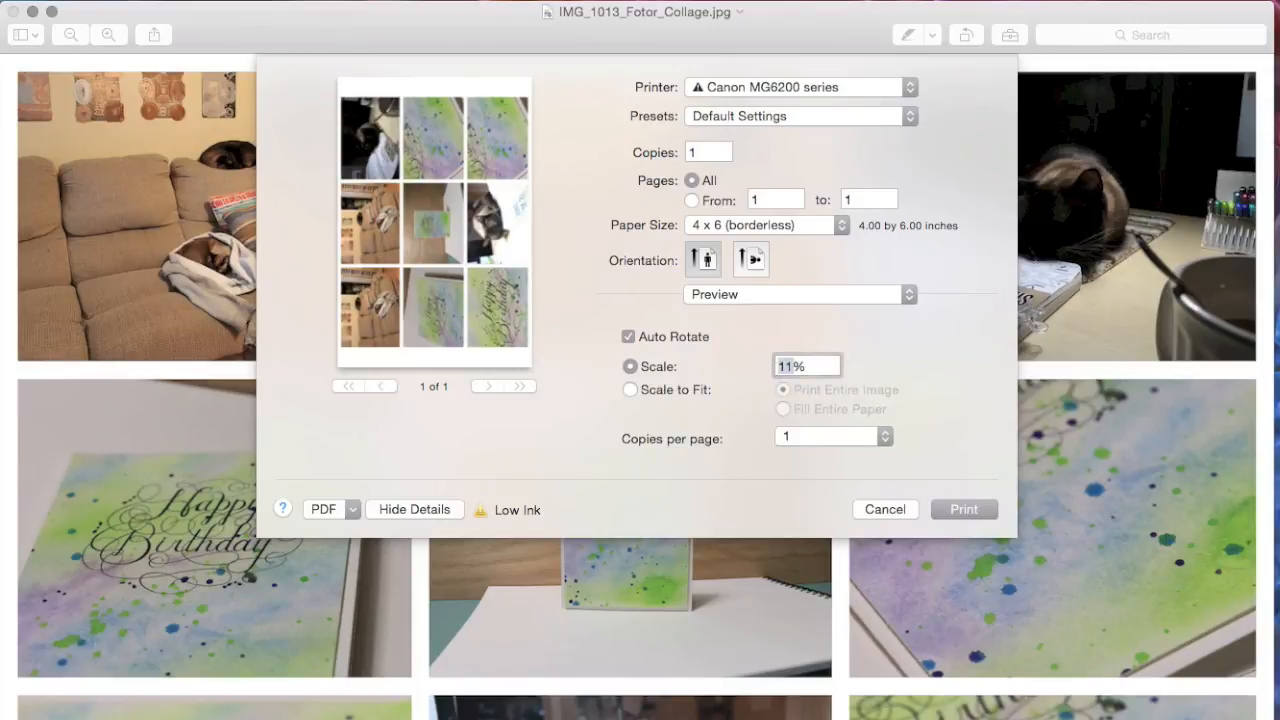
{"action": "type", "text": "8"}
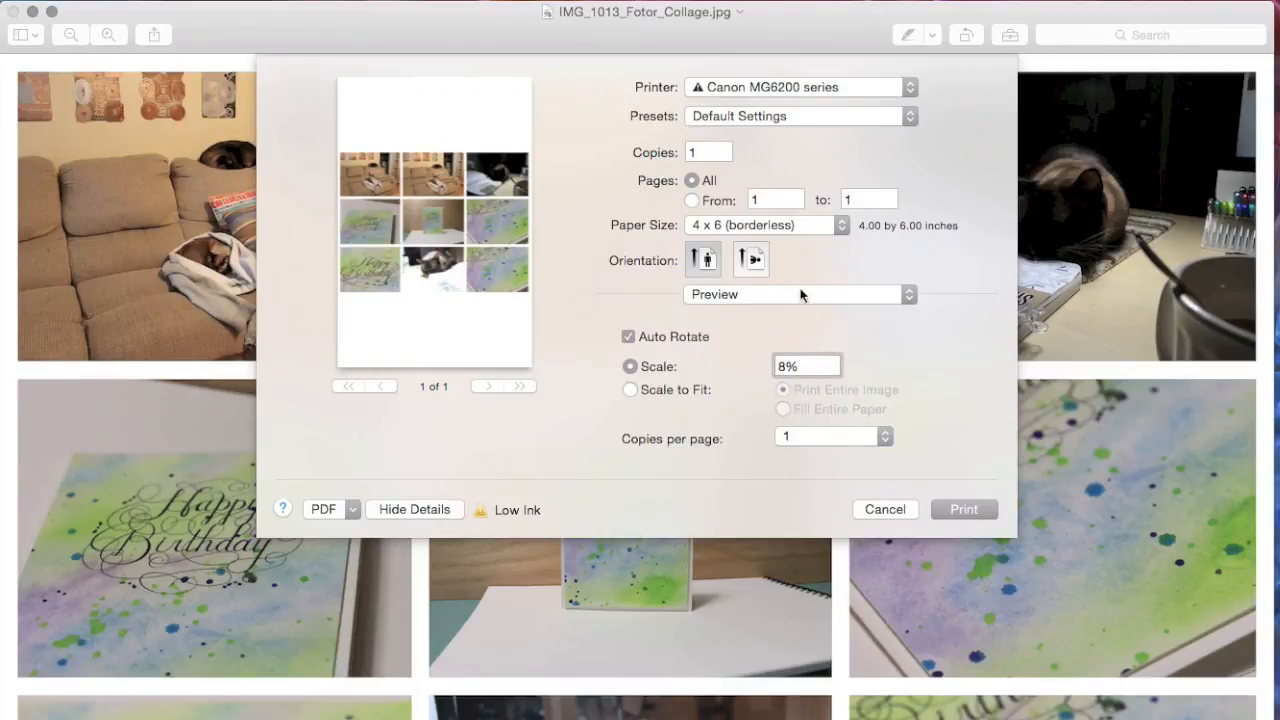
- Compare both page orientations for the scaled collage and choose landscape
{"action": "left_click", "coordinate": [757, 263]}
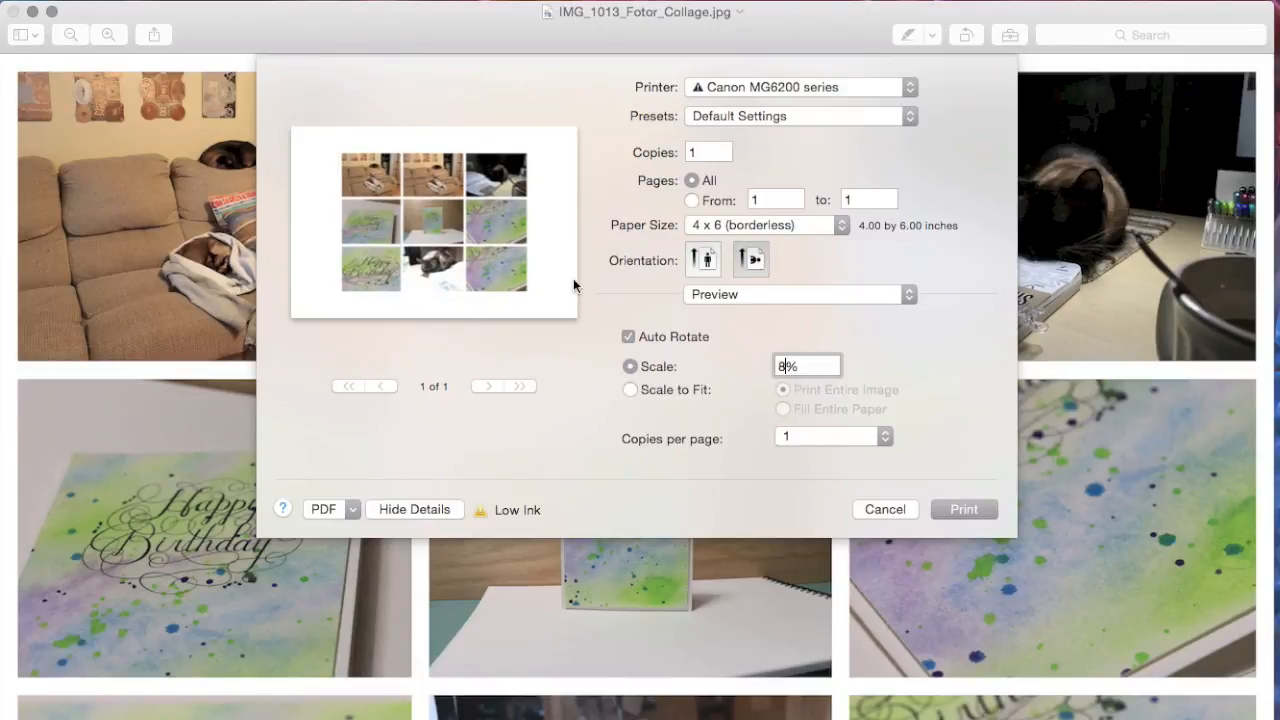
{"action": "left_click", "coordinate": [706, 262]}
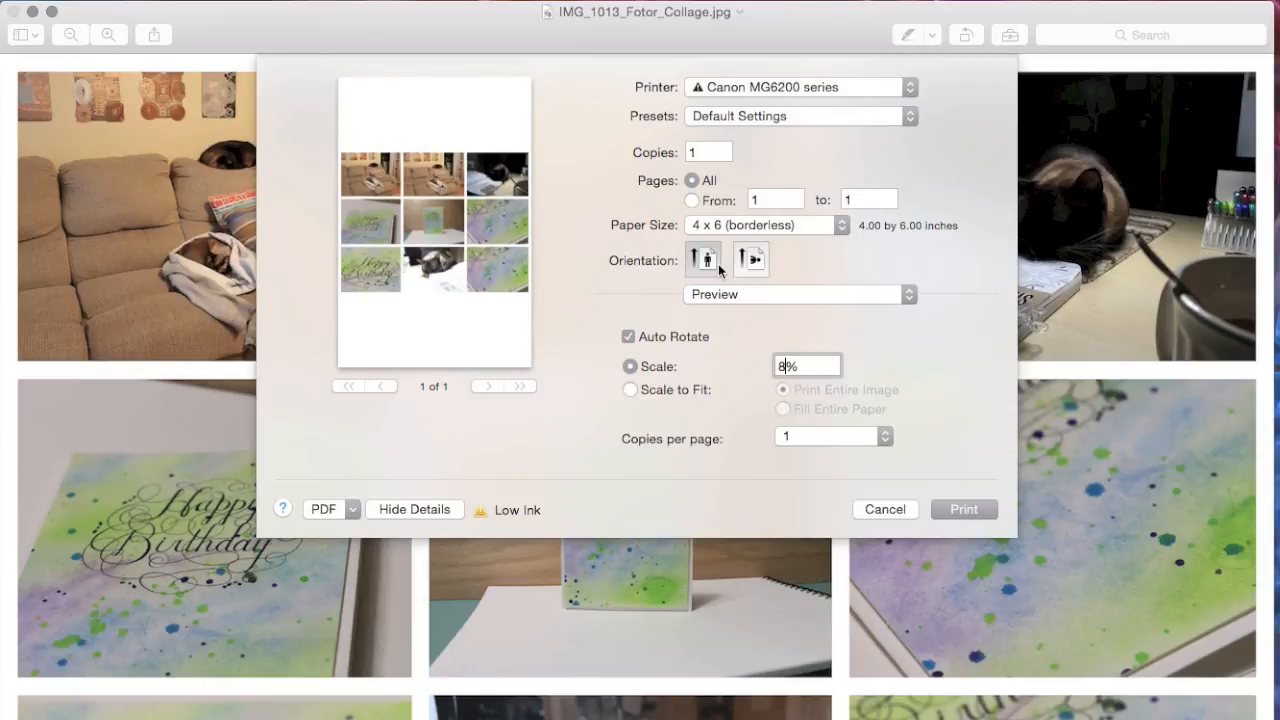
{"action": "left_click", "coordinate": [752, 261]}
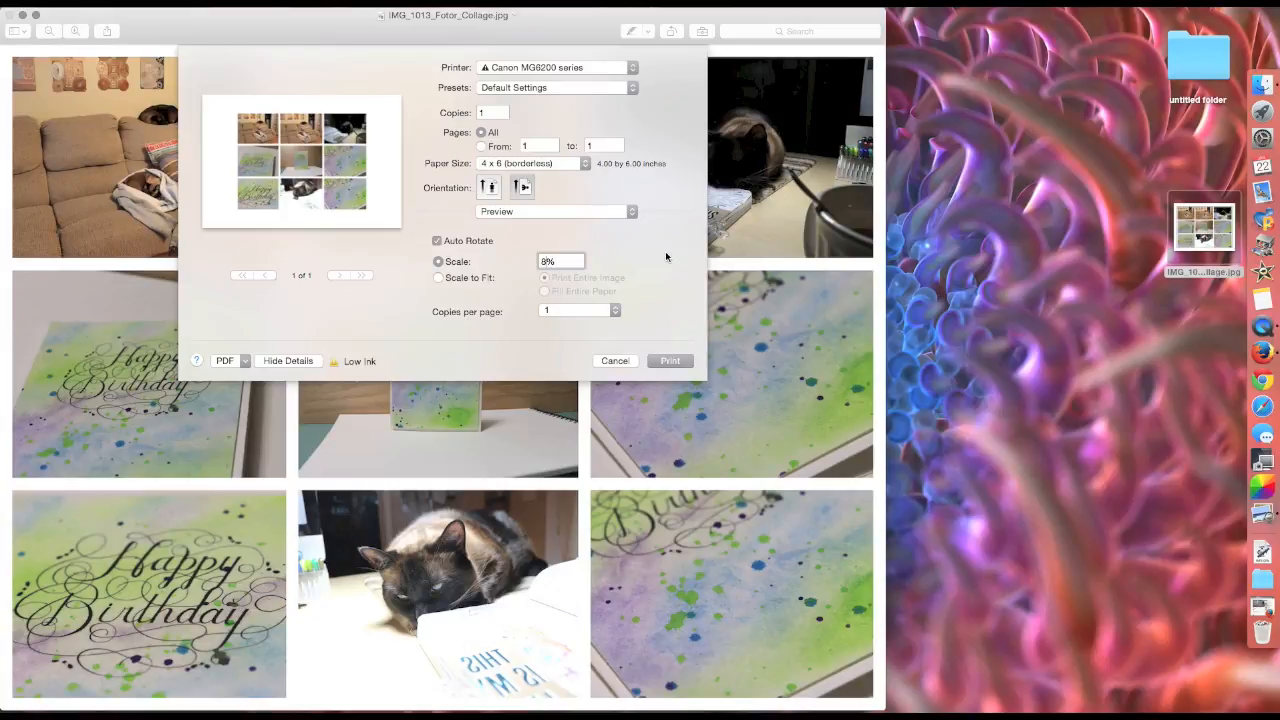
- Show the Quality & Media settings of the print job again
{"action": "left_click", "coordinate": [573, 212]}
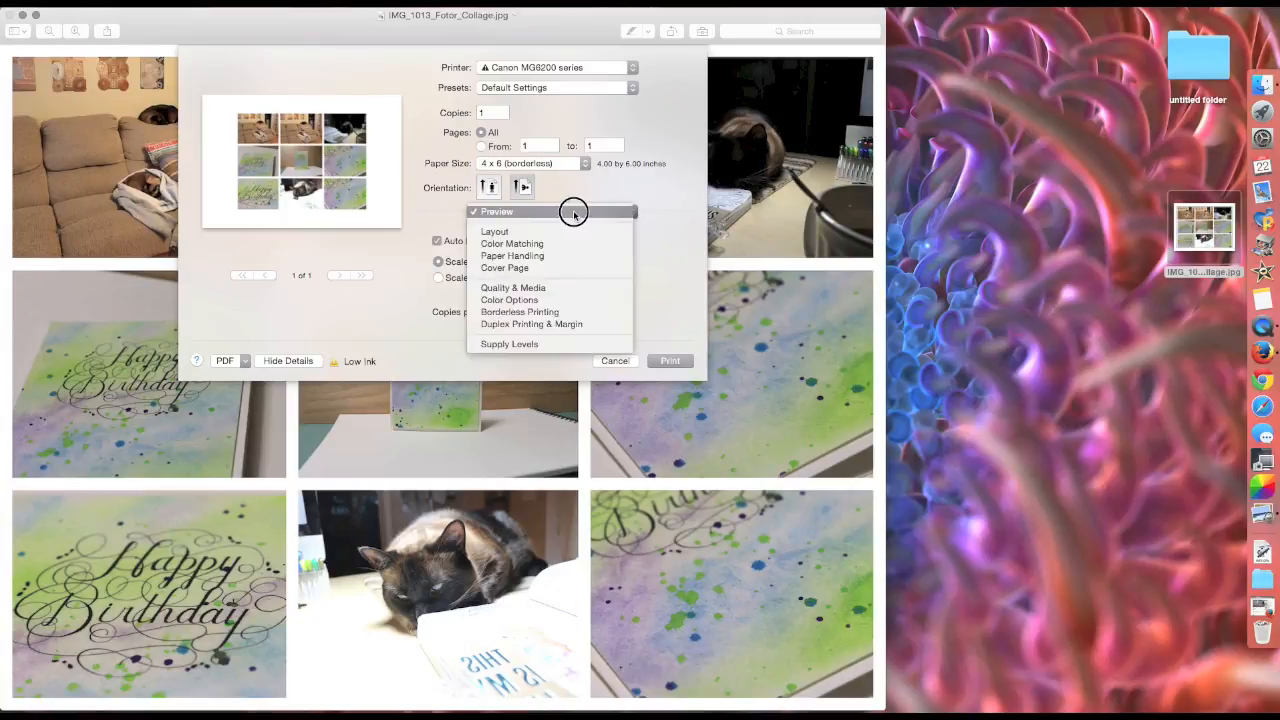
{"action": "left_click", "coordinate": [670, 208]}
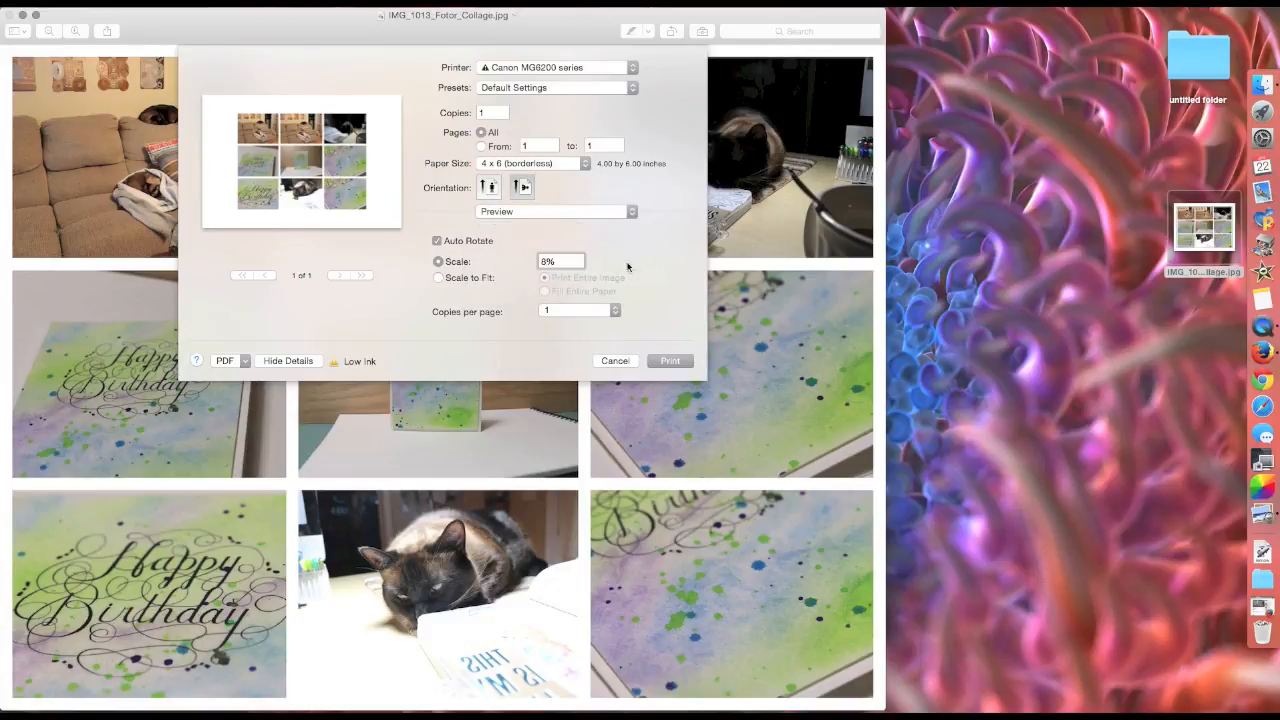
{"action": "left_click", "coordinate": [588, 211]}
{"action": "left_click", "coordinate": [581, 288]}
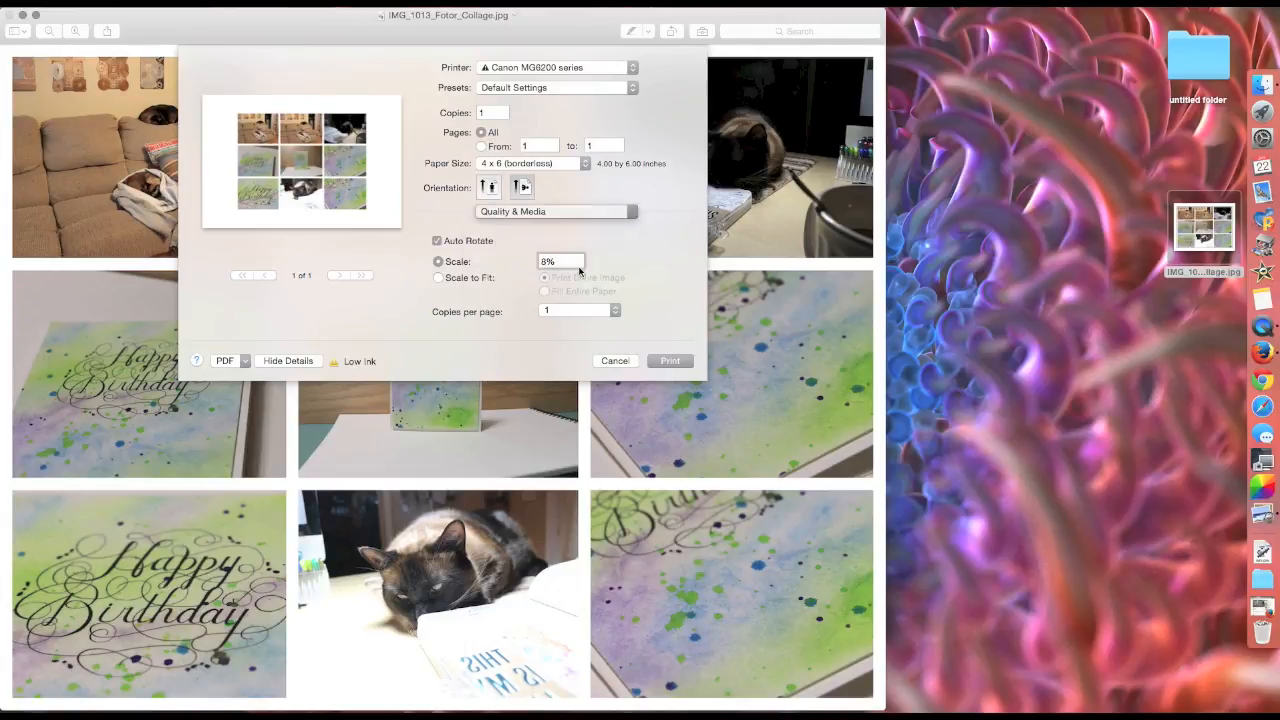